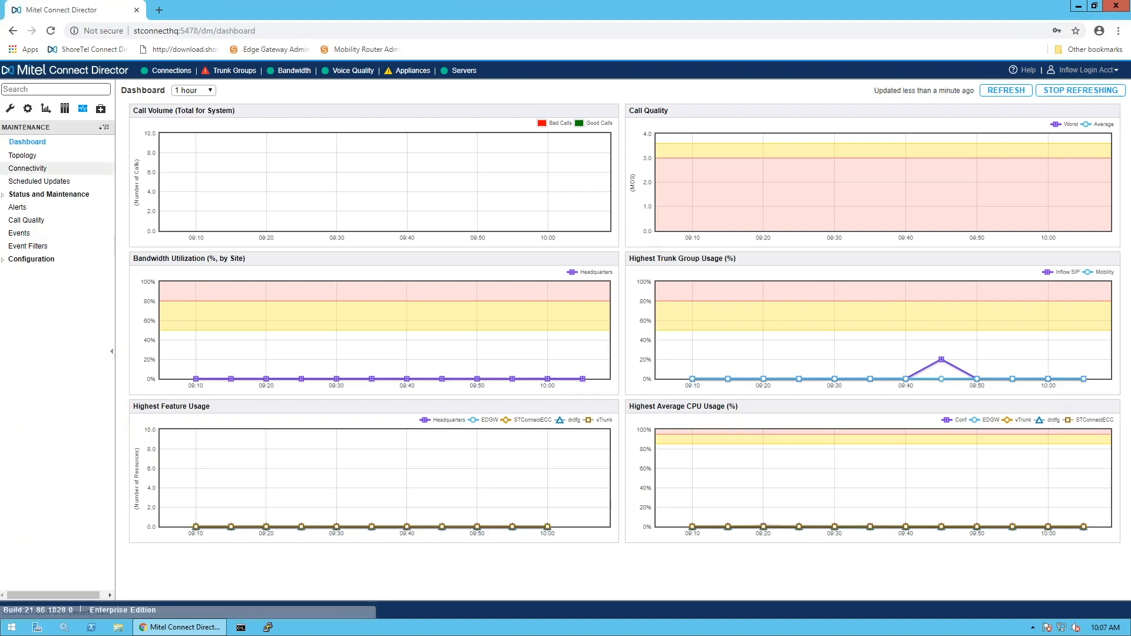
# Expand the Status and Maintenance section to view its maintenance pages
pyautogui.click(7, 196)
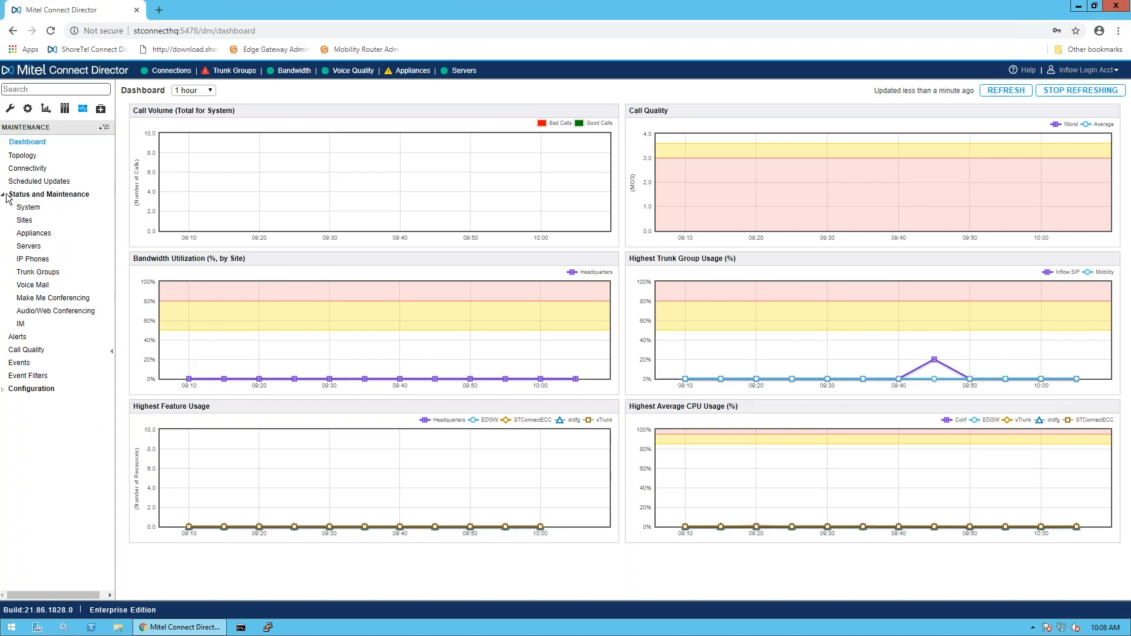
pyautogui.moveTo(250, 3)
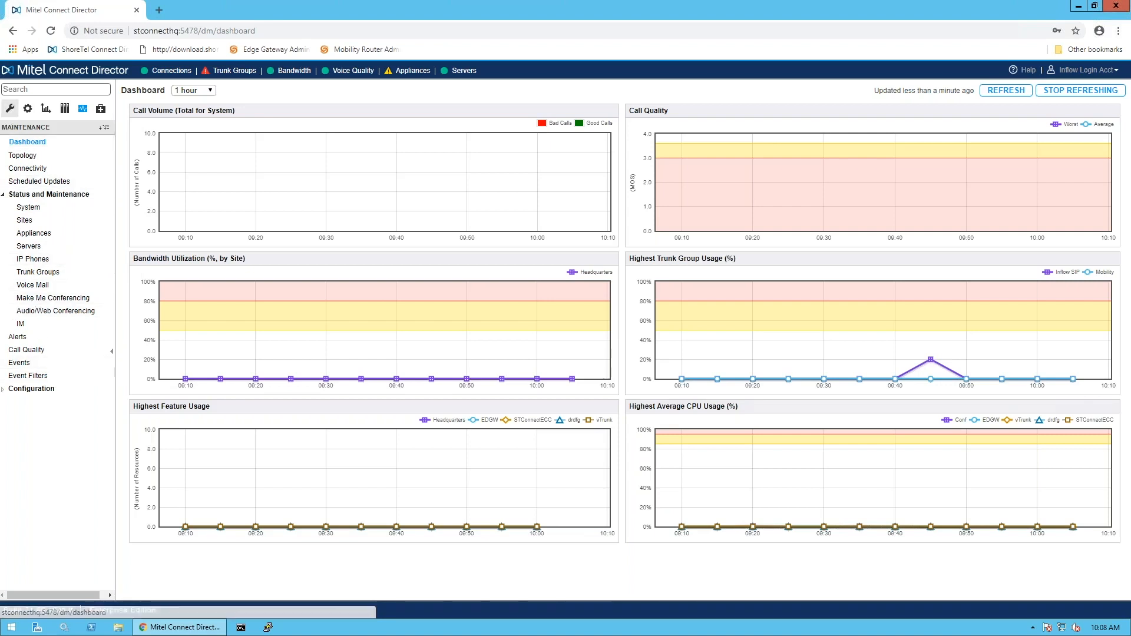
# Open the Hunt Groups list among the Call Control features in Administration
pyautogui.click(11, 109)
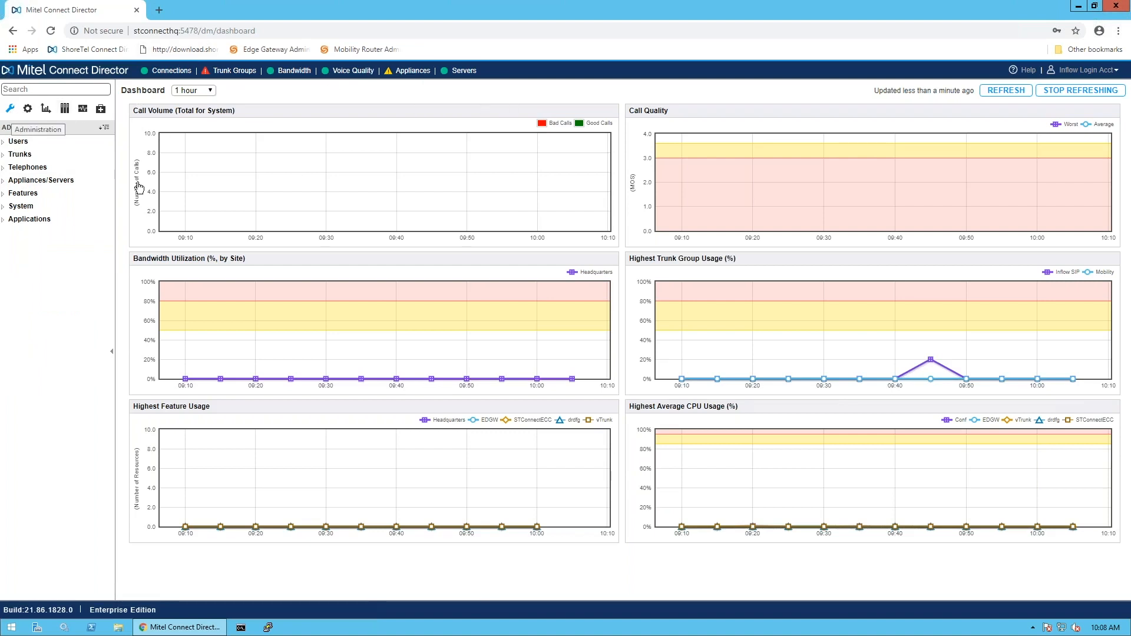
pyautogui.click(29, 194)
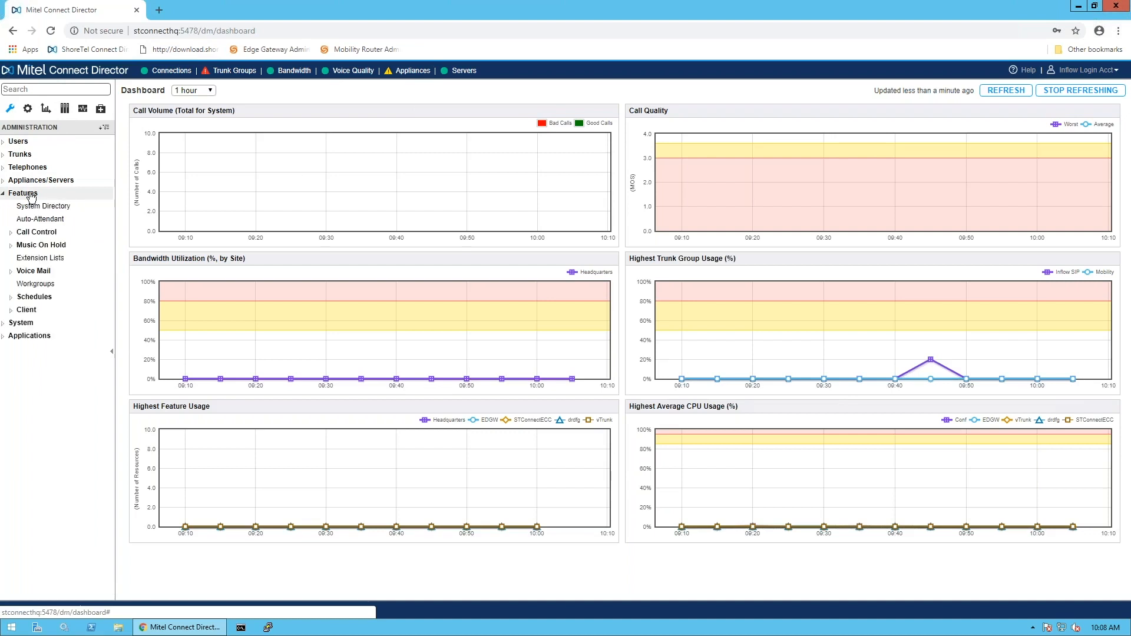
pyautogui.click(37, 233)
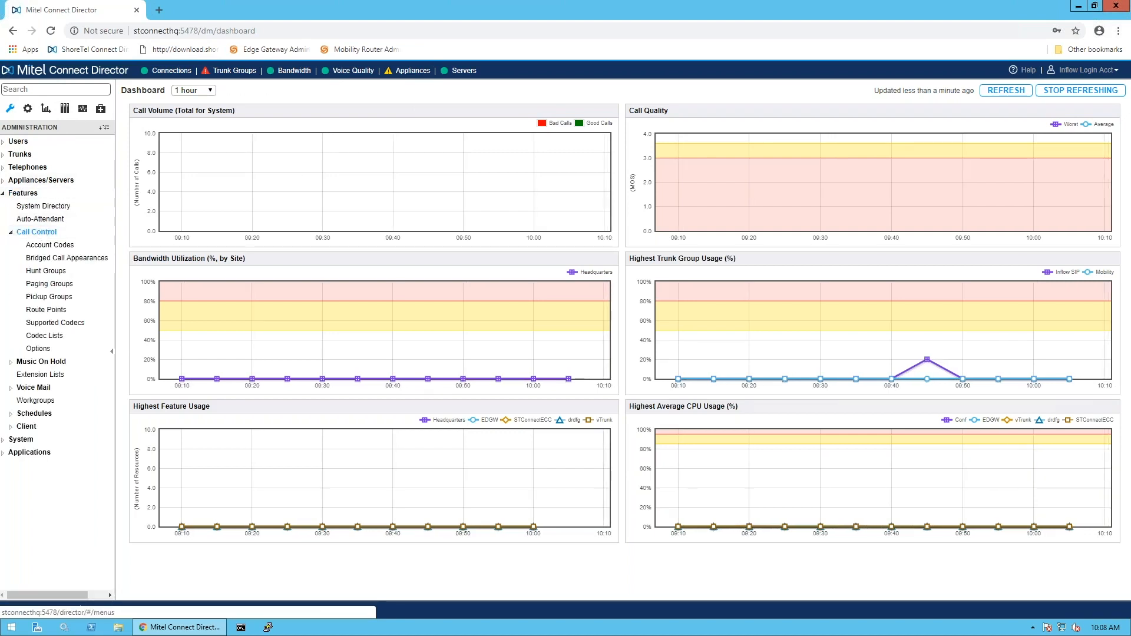
pyautogui.click(36, 273)
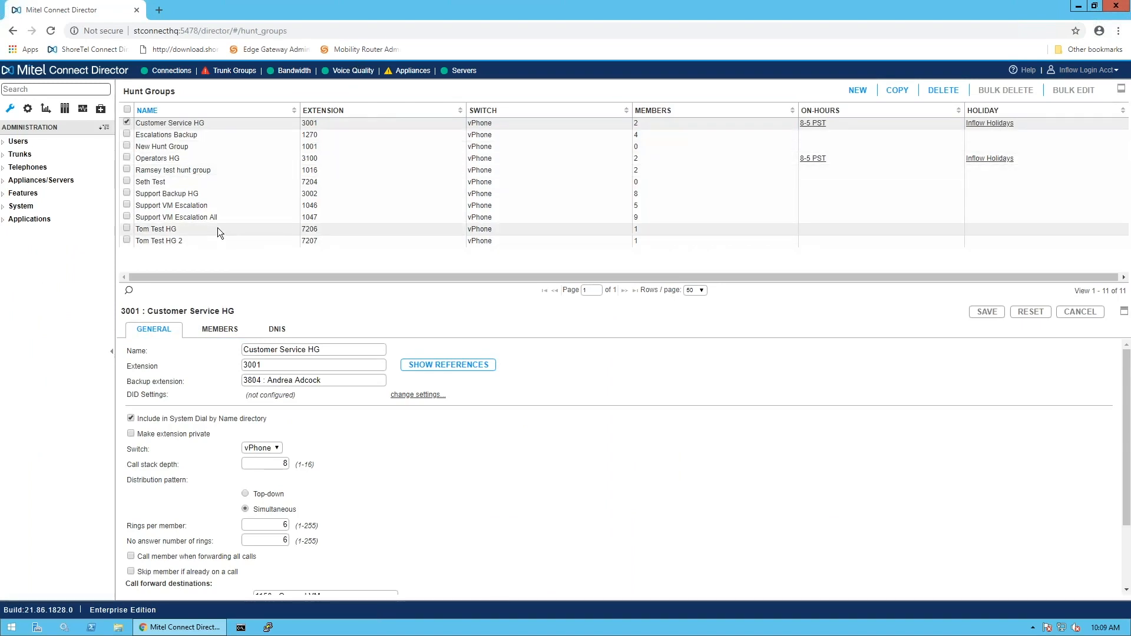
# Open the test hunt group with extension 7206 and expand its general settings to the full page
pyautogui.click(178, 229)
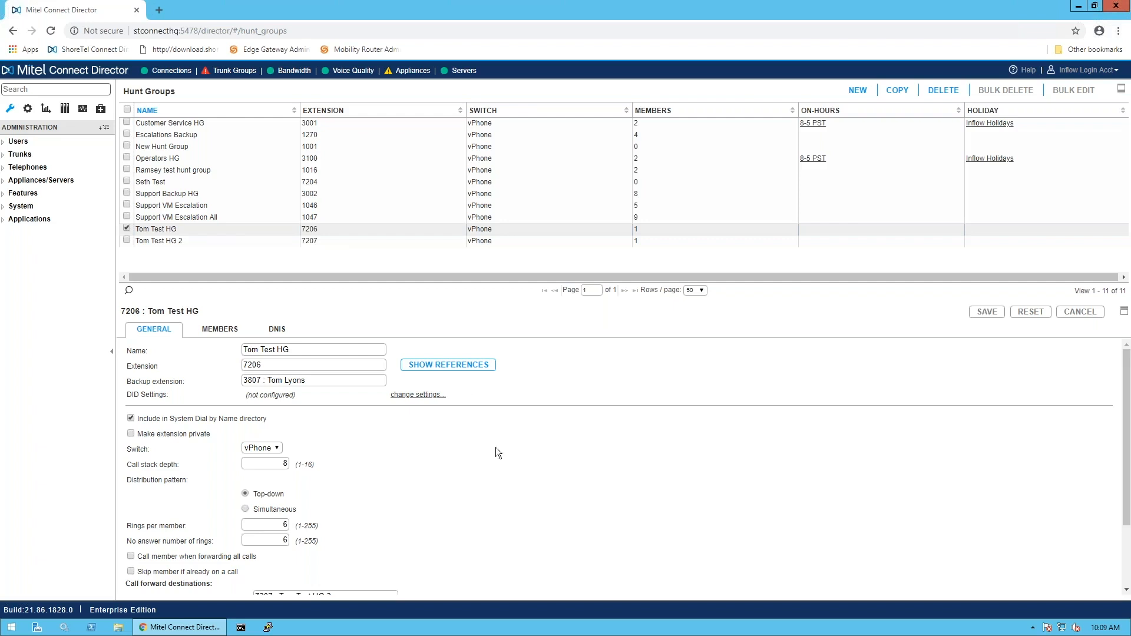
pyautogui.scroll(-3, 503, 438)
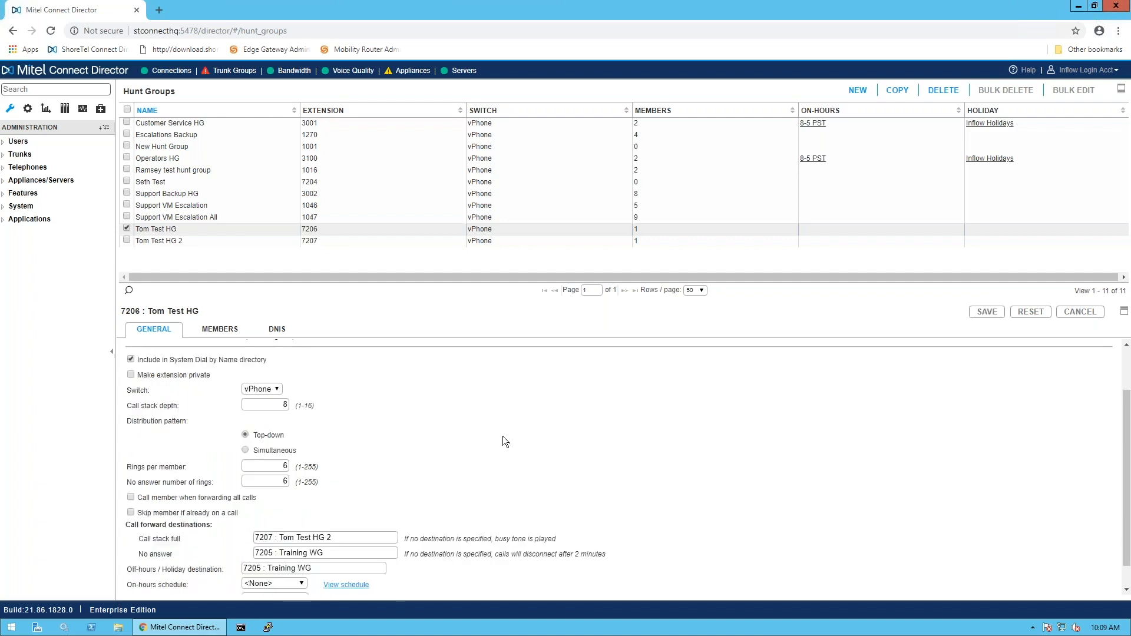
pyautogui.scroll(3, 503, 436)
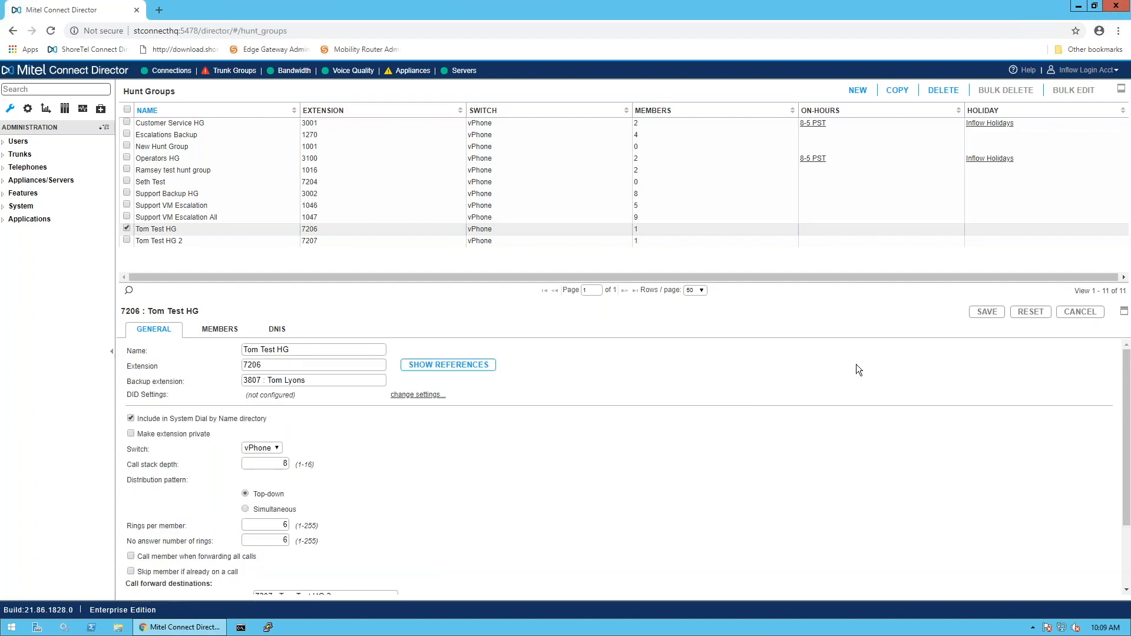
pyautogui.click(1124, 311)
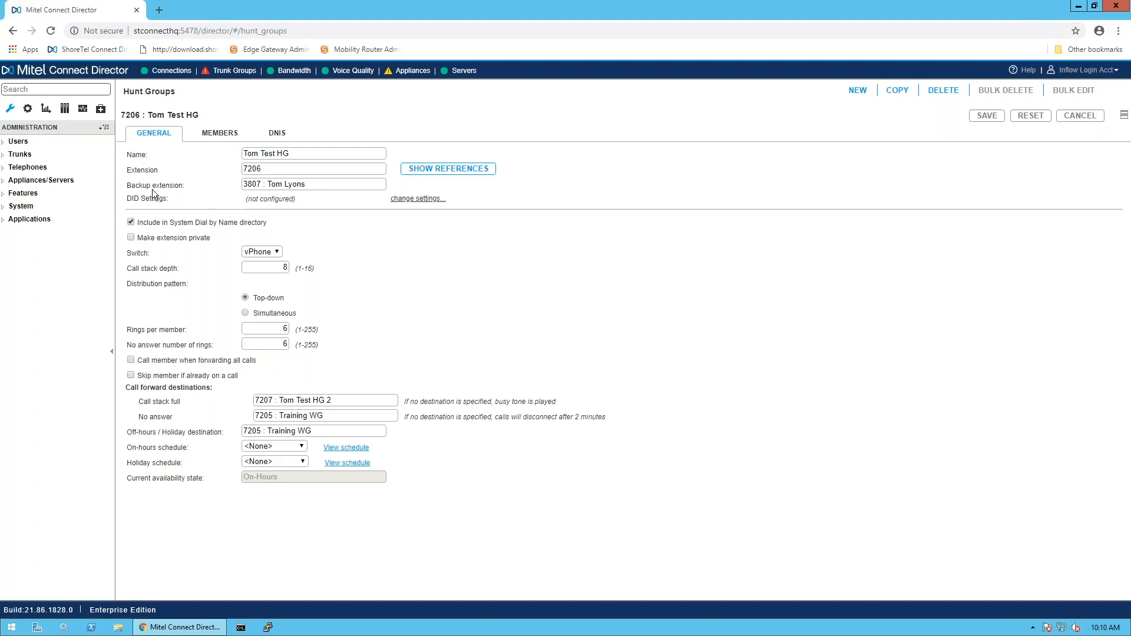
# Show the hunt group's DID details, check the available switches and set the call stack depth to 8
pyautogui.click(414, 200)
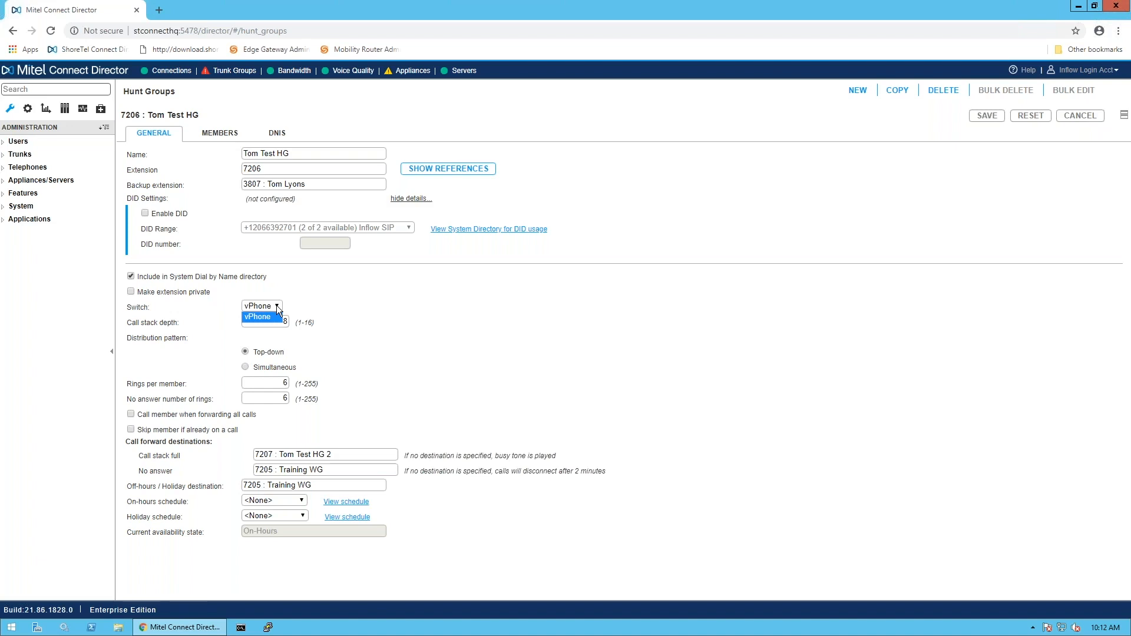
pyautogui.click(453, 311)
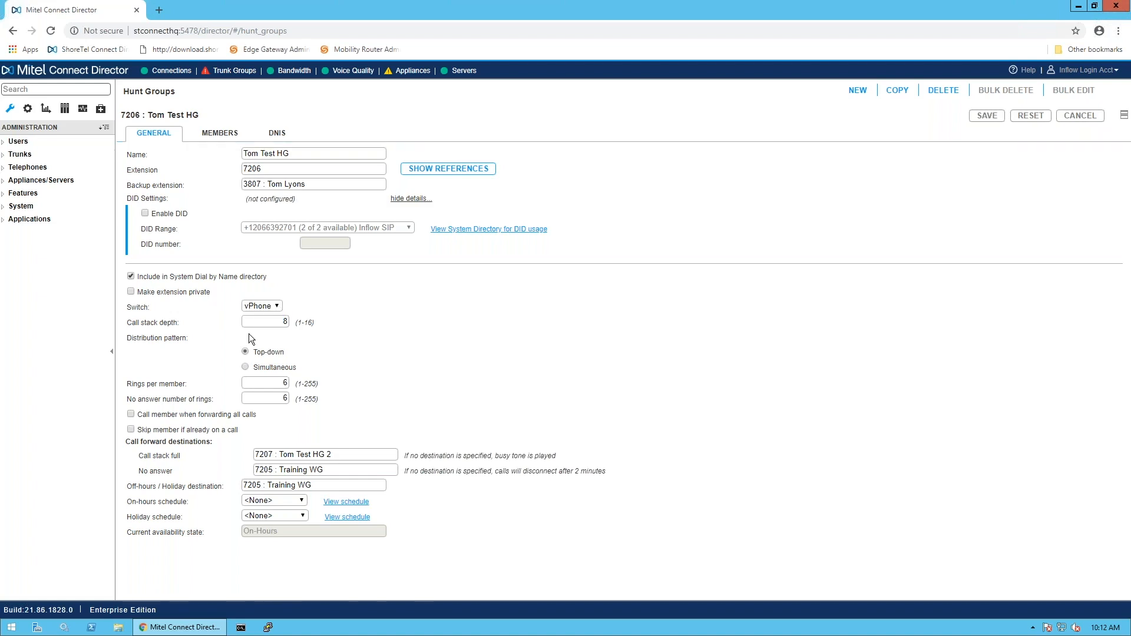
pyautogui.doubleClick(285, 321)
pyautogui.write('8')
pyautogui.click(360, 362)
# Review the hunt group's forwarding destination for a full call stack and its off-hours/holiday destination
pyautogui.moveTo(407, 456); pyautogui.dragTo(545, 453)
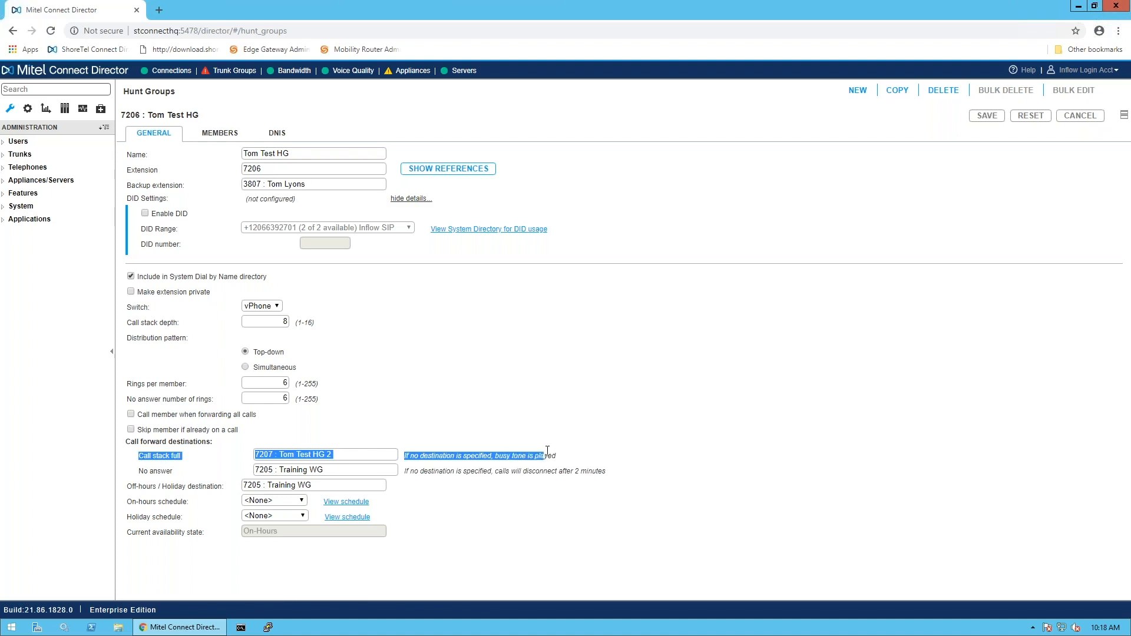
pyautogui.click(561, 430)
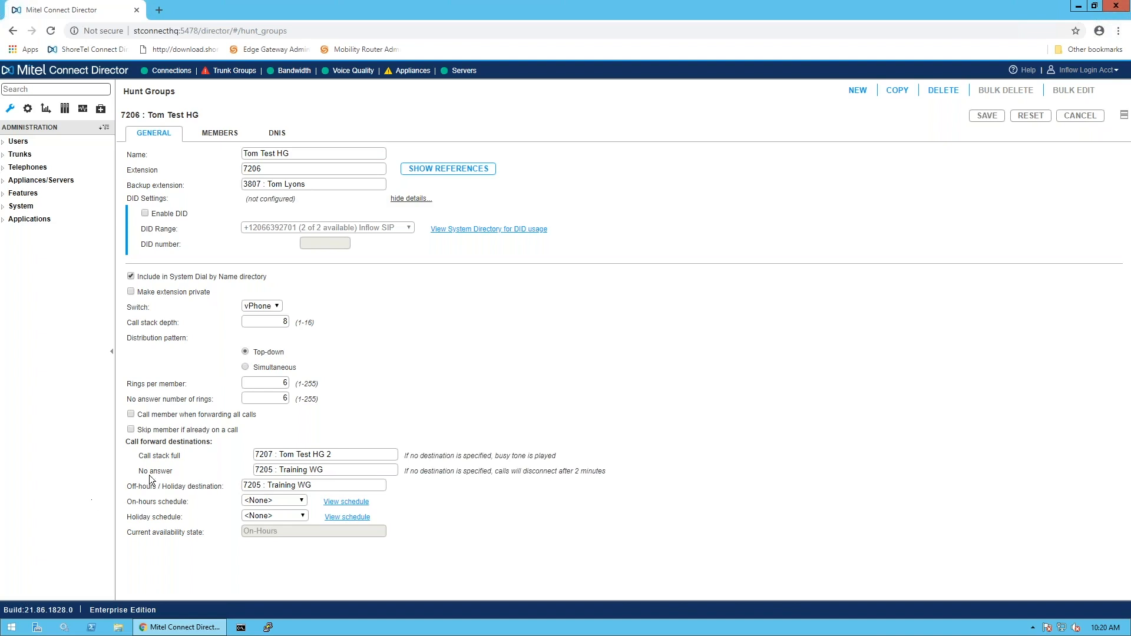
pyautogui.moveTo(339, 486); pyautogui.dragTo(266, 486)
pyautogui.click(451, 520)
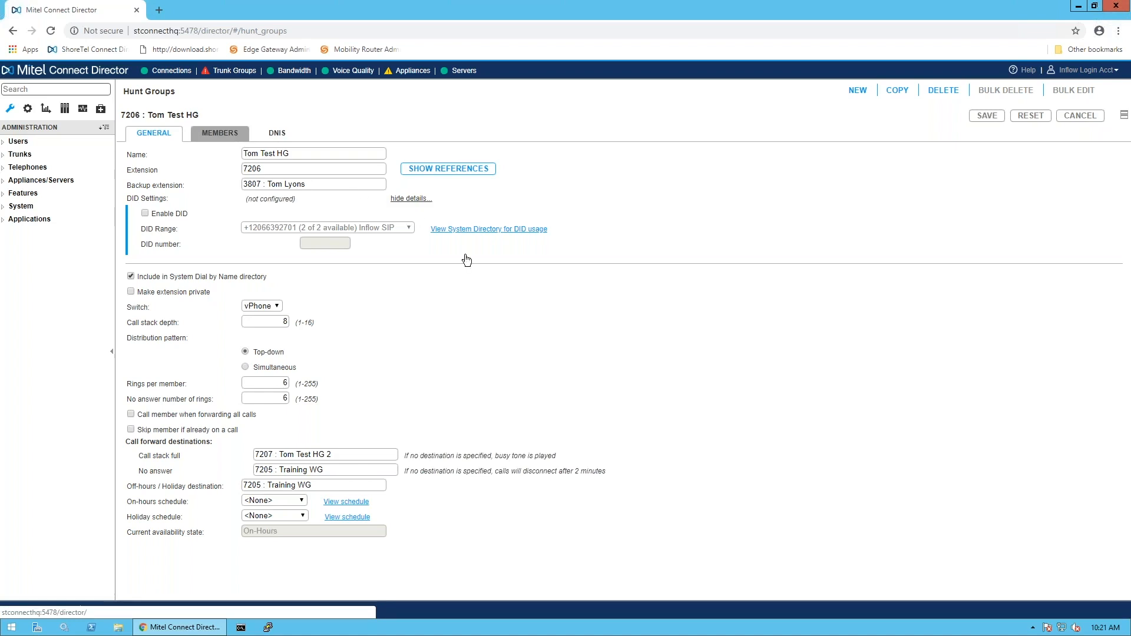
# Add extension 1003 to the hunt group's selected members and remove it again
pyautogui.click(219, 132)
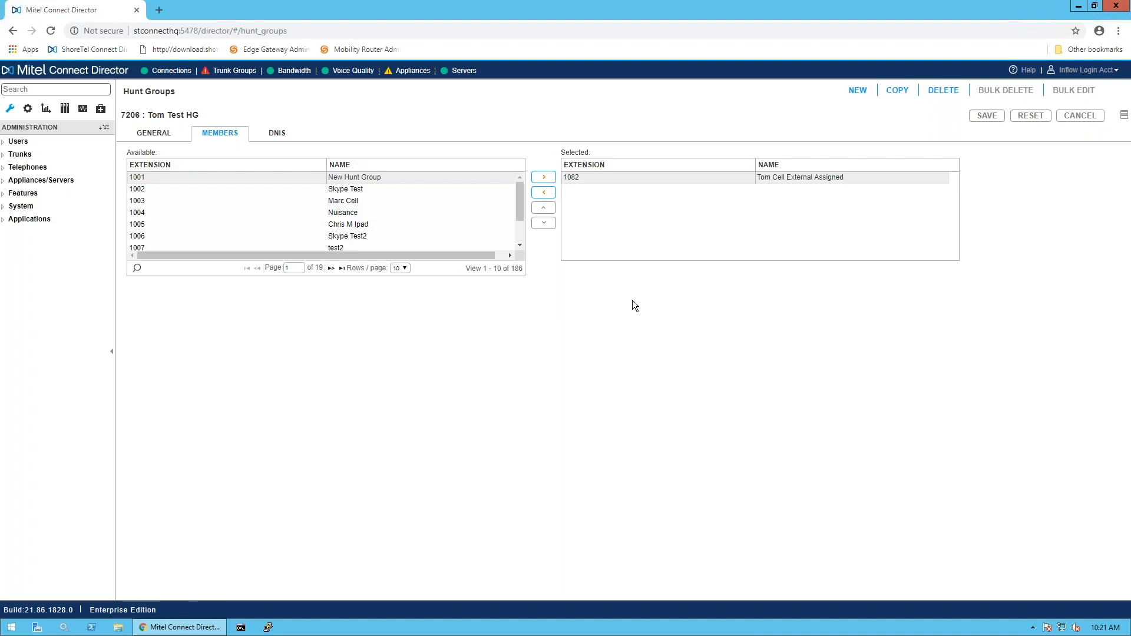
pyautogui.click(332, 202)
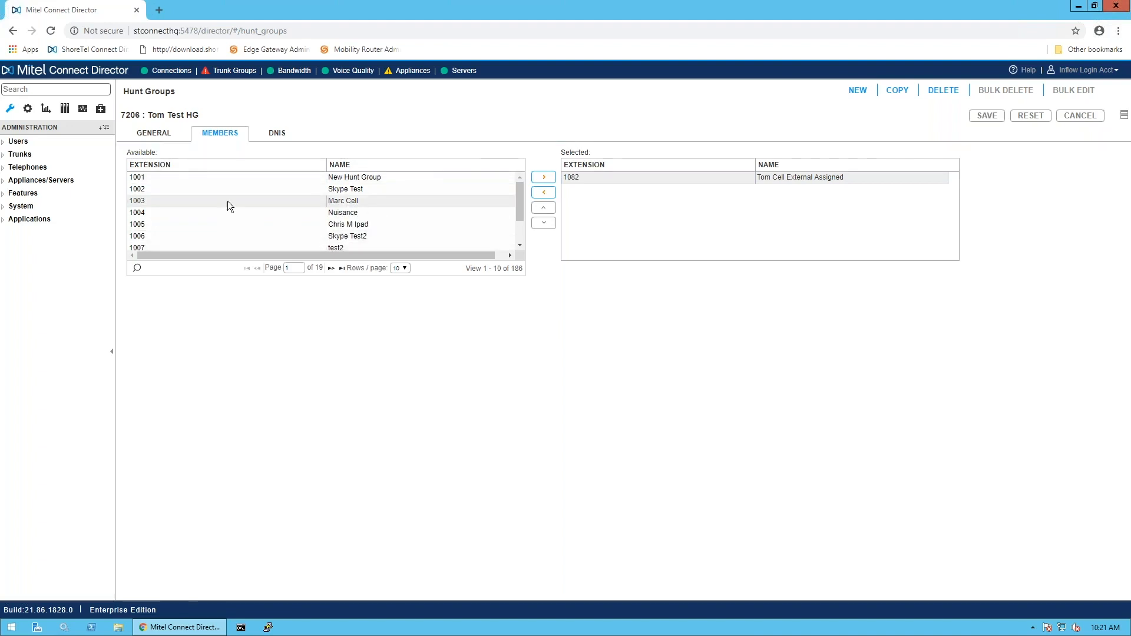
pyautogui.click(543, 177)
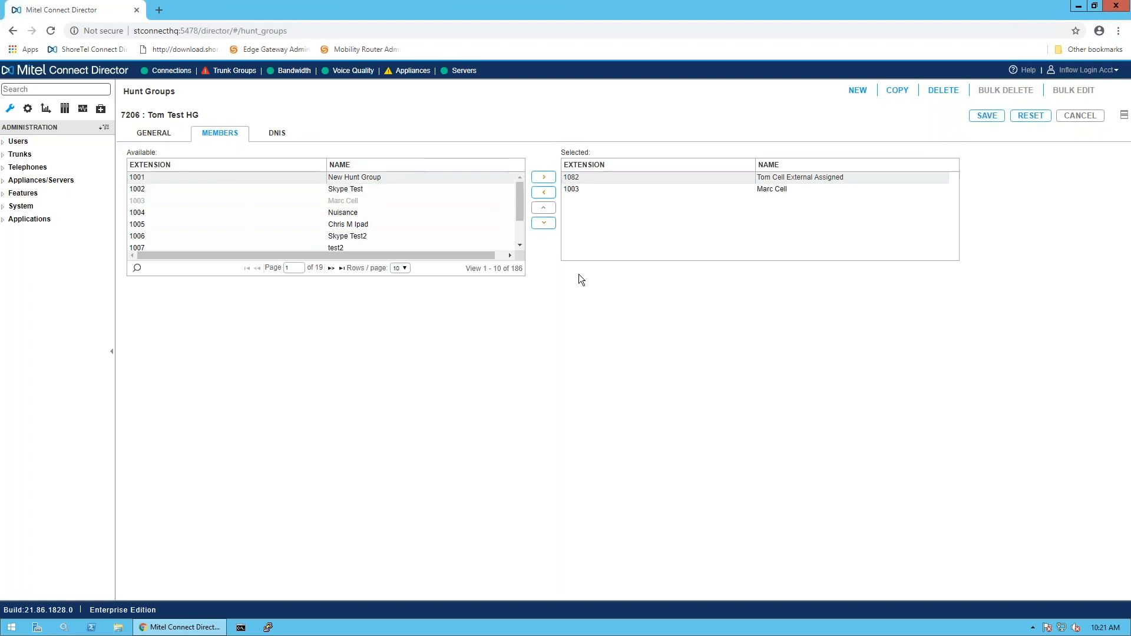
pyautogui.click(596, 189)
pyautogui.click(543, 192)
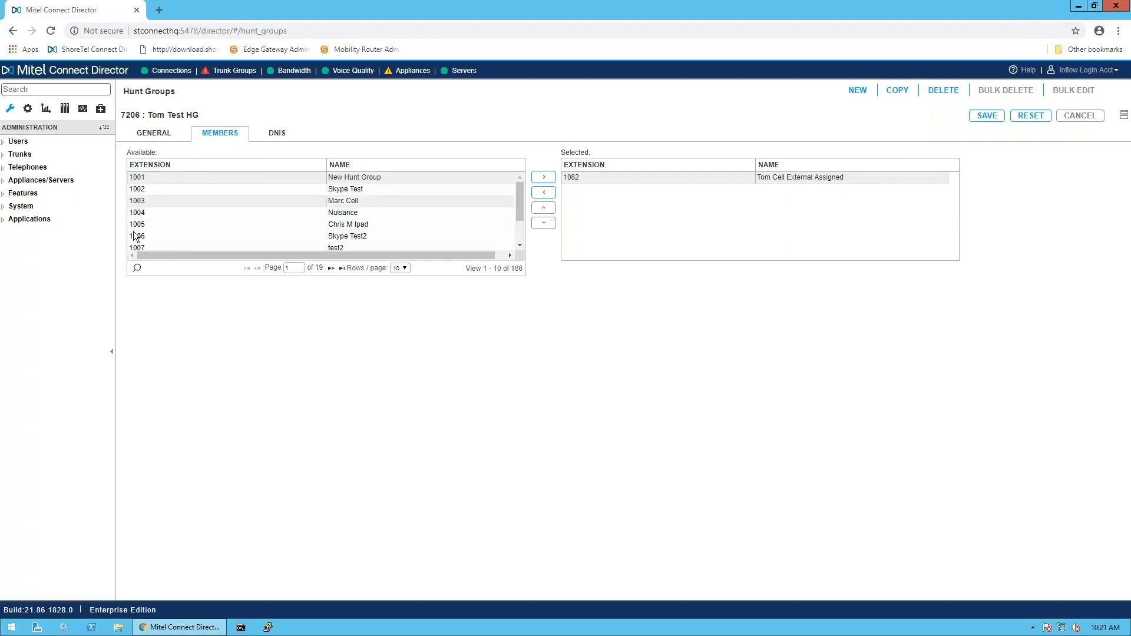
# Add extensions 1001 through 1006 to the hunt group's members in one batch and remove them all again
pyautogui.moveTo(141, 238); pyautogui.dragTo(255, 237)
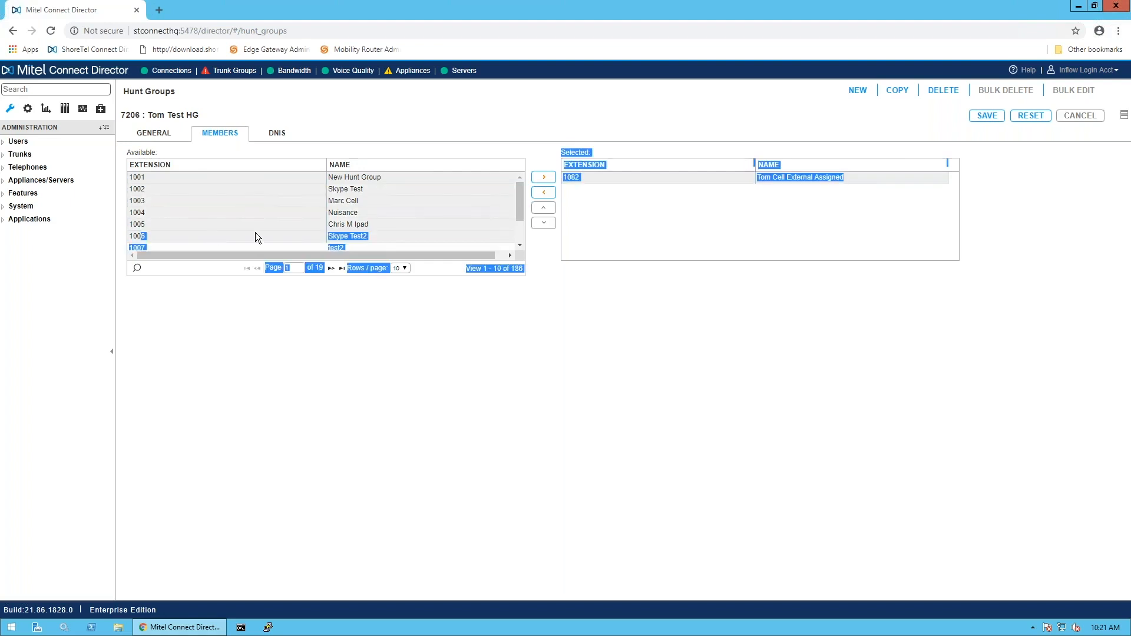
pyautogui.click(548, 176)
pyautogui.click(663, 285)
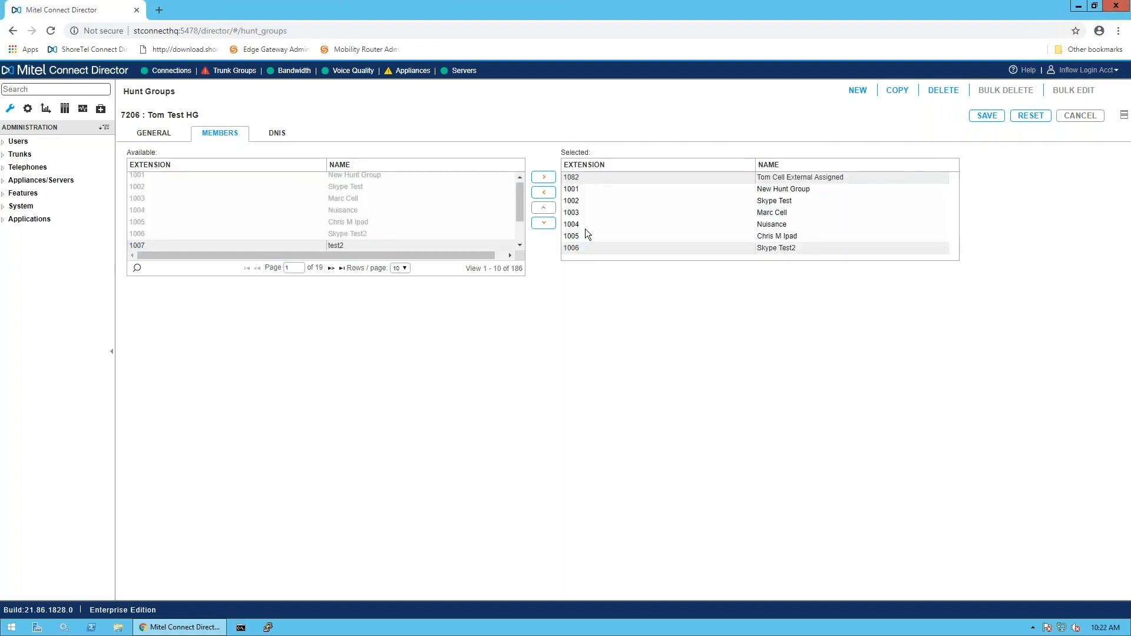
pyautogui.moveTo(577, 249); pyautogui.dragTo(574, 189)
pyautogui.keyDown('shift'); pyautogui.click(575, 189); pyautogui.keyUp('shift')
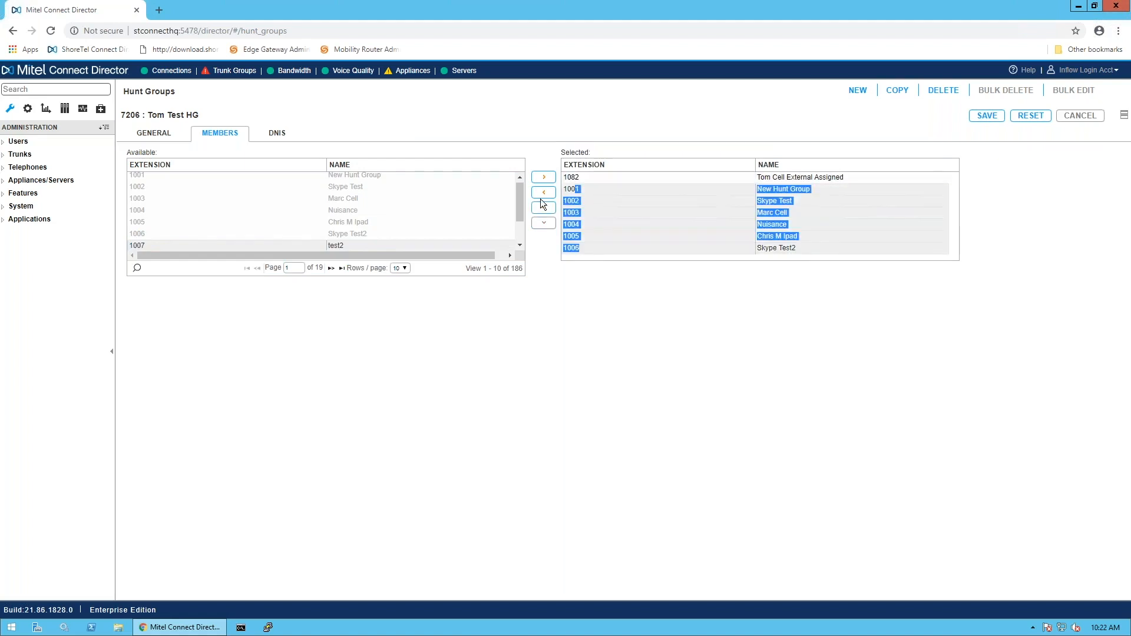
pyautogui.click(541, 194)
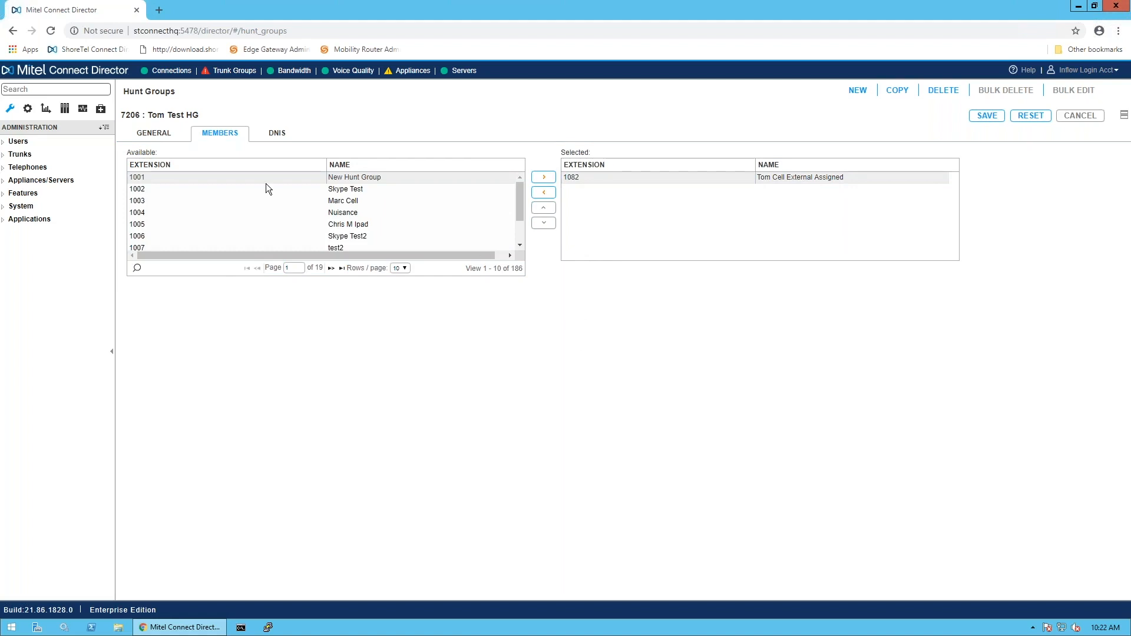
# Filter the available members by a partial name, try adding a match to the hunt group and take it out again
pyautogui.click(137, 269)
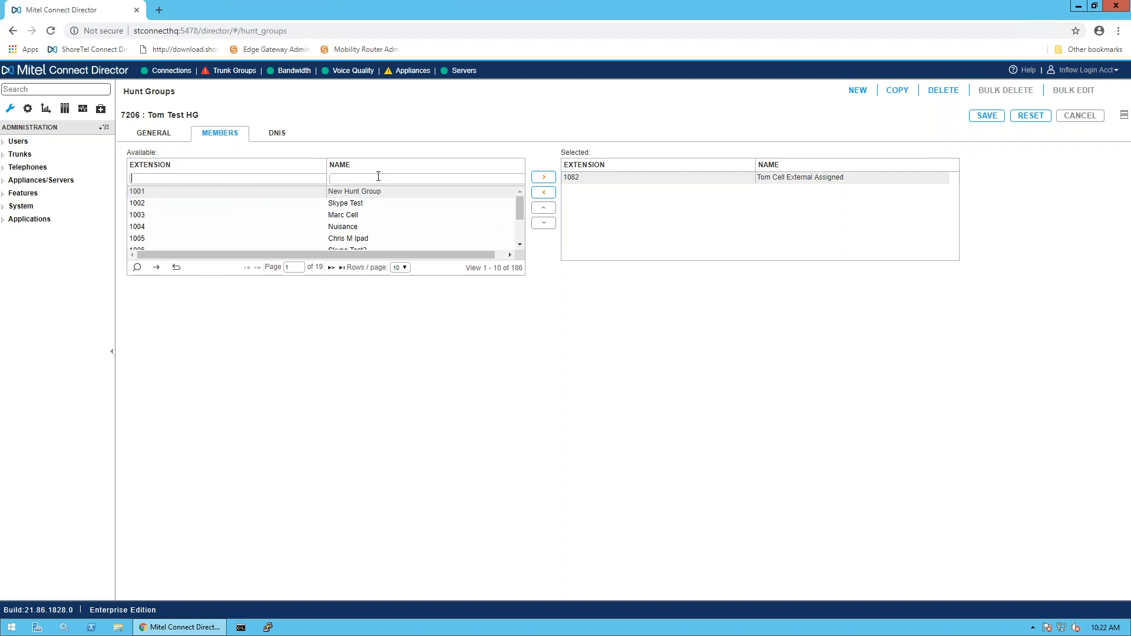
pyautogui.write('mitch')
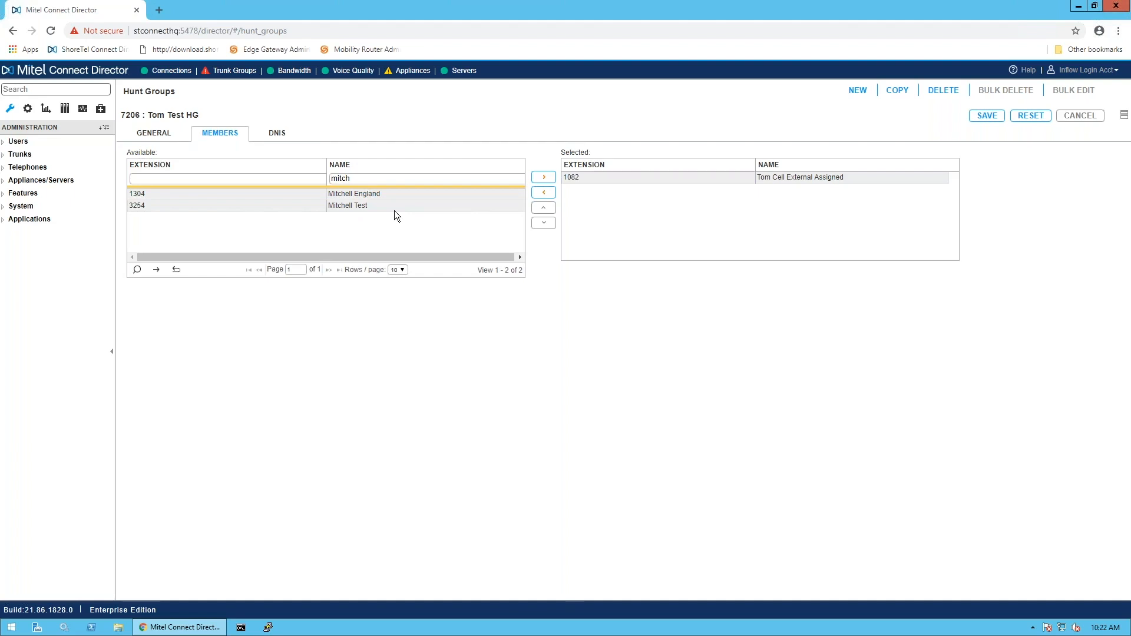
pyautogui.click(545, 177)
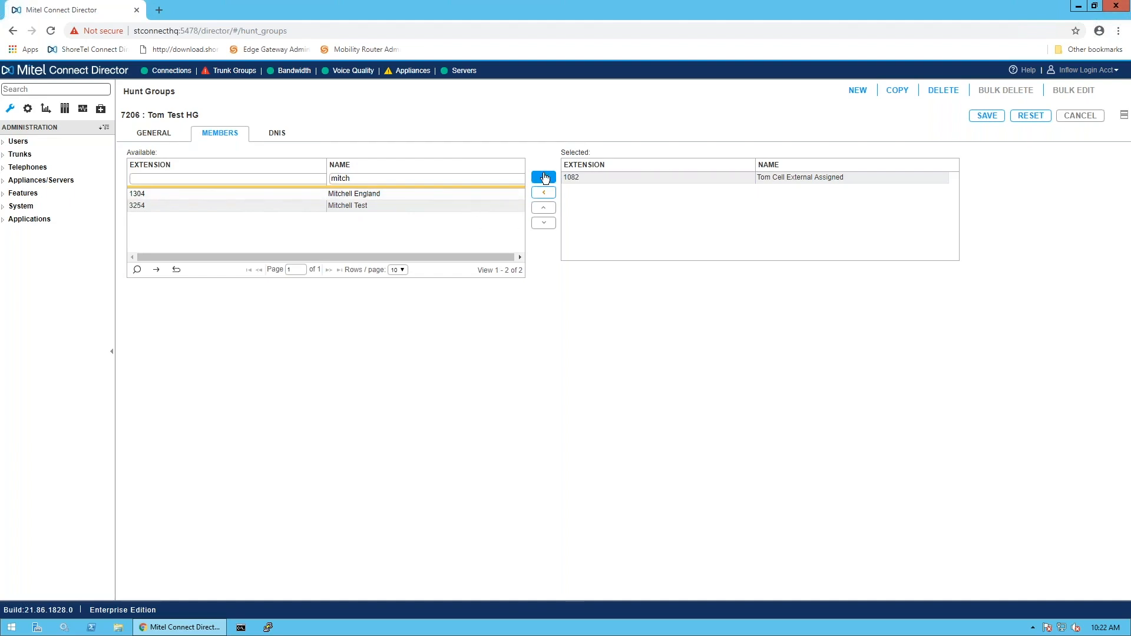
pyautogui.click(602, 189)
pyautogui.click(544, 193)
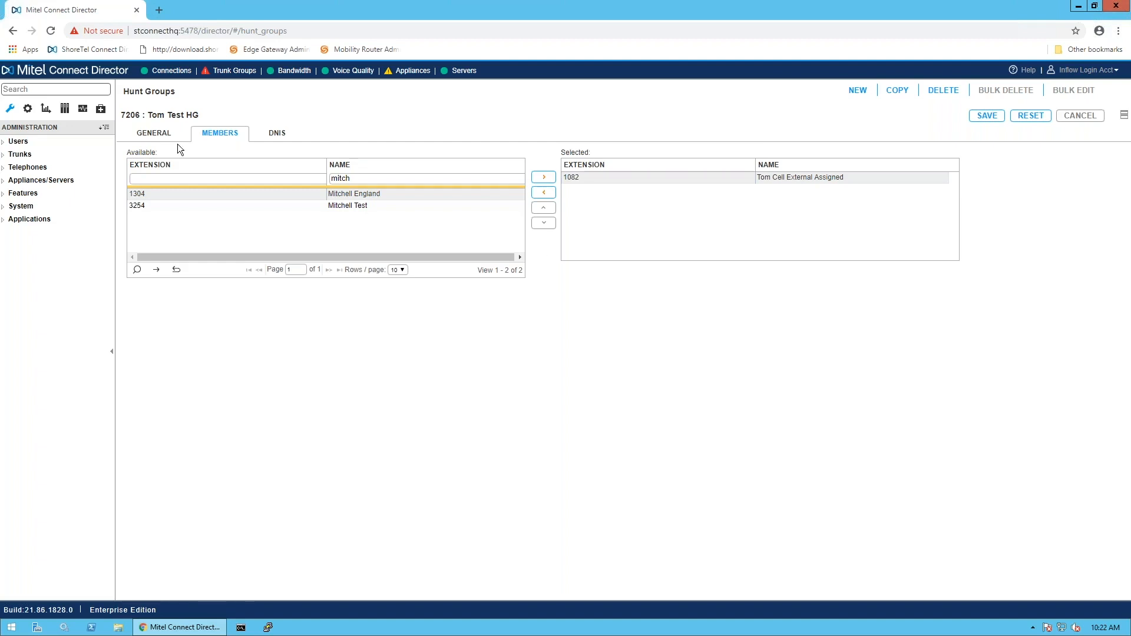
# Add a DNIS entry on the Inflow SIP trunk group with the description "Back Line", keeping Music on Hold at <User groups>
pyautogui.click(280, 136)
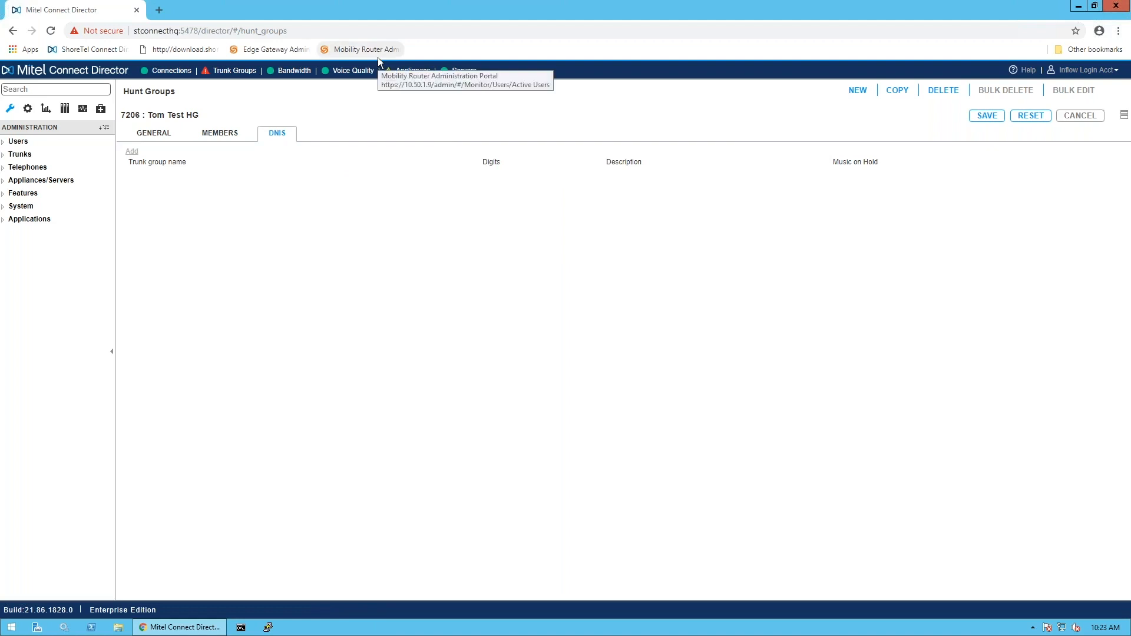
pyautogui.click(130, 152)
pyautogui.click(170, 176)
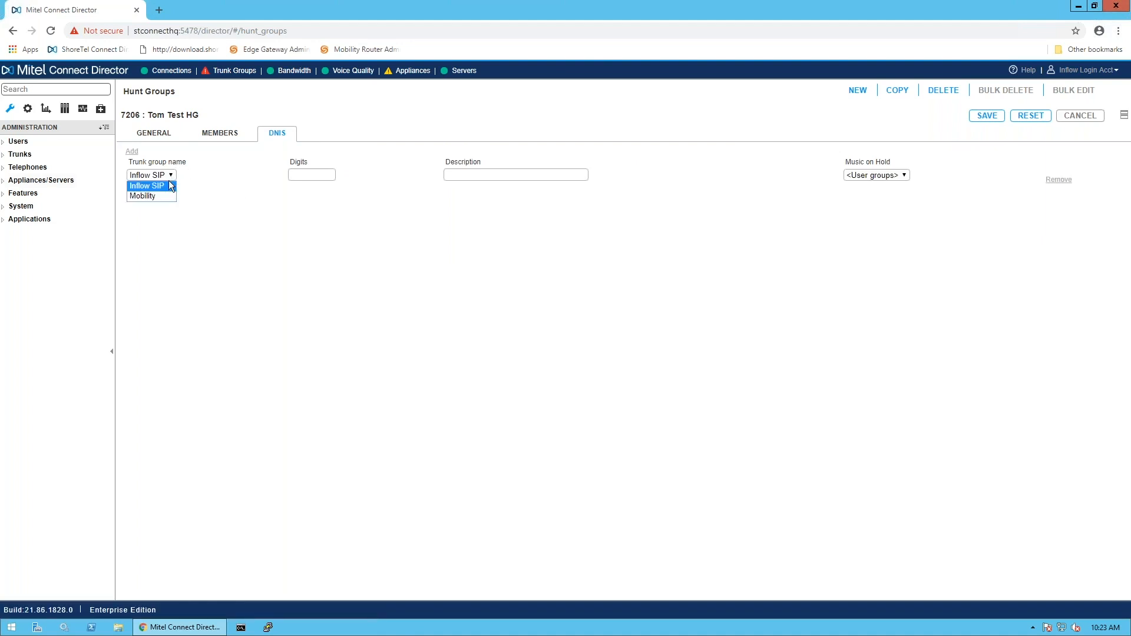
pyautogui.click(137, 188)
pyautogui.write('B')
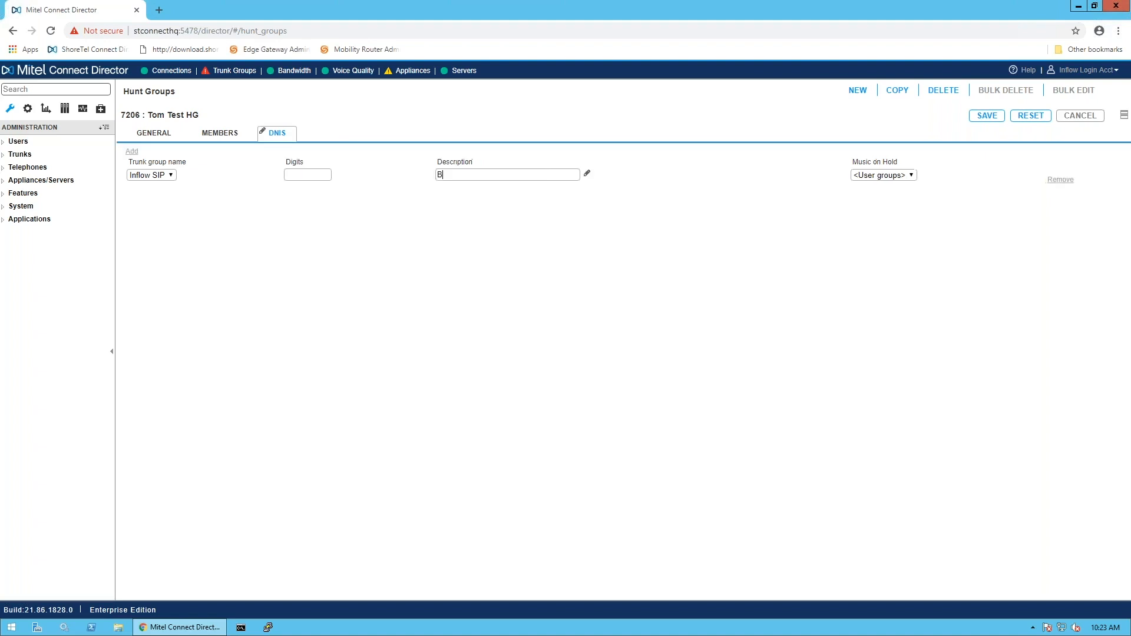
pyautogui.write('ack Line')
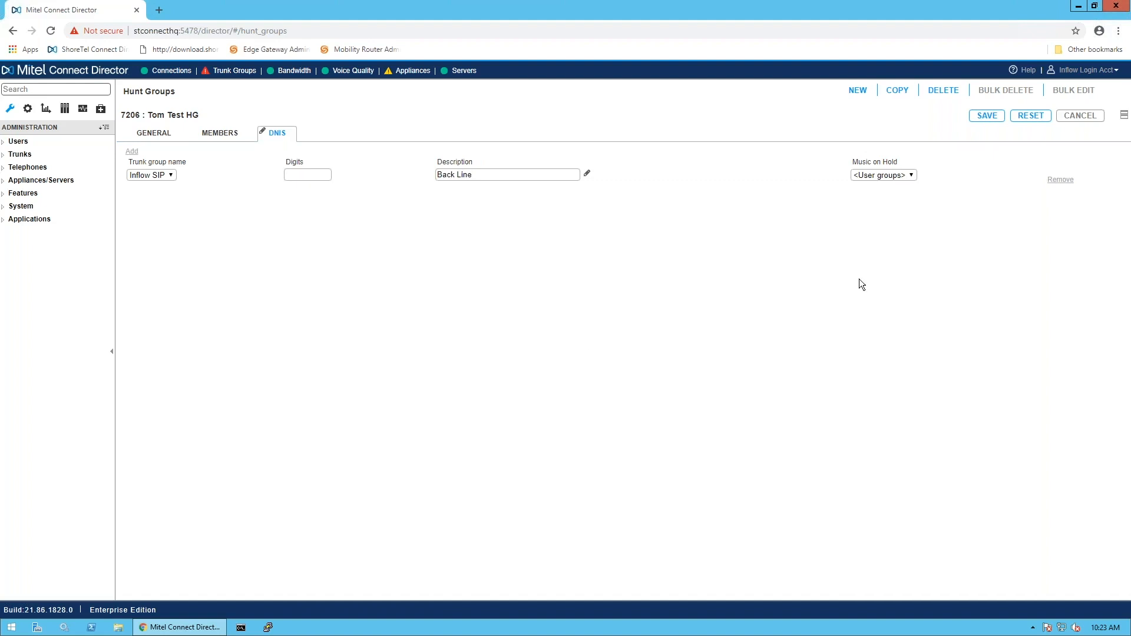
pyautogui.click(910, 175)
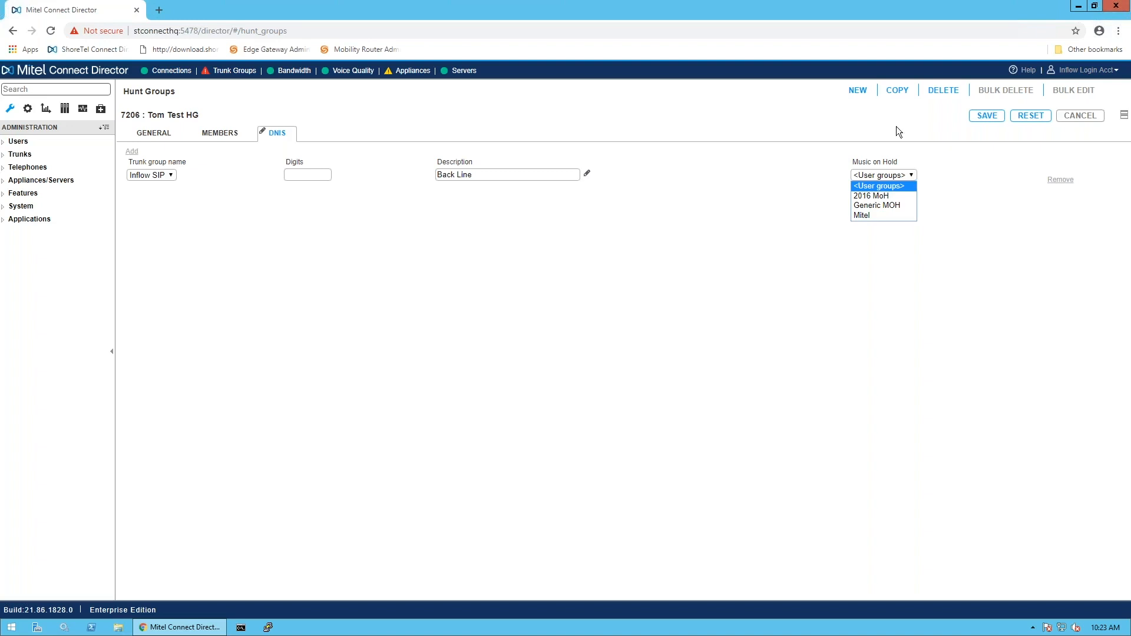
pyautogui.click(912, 297)
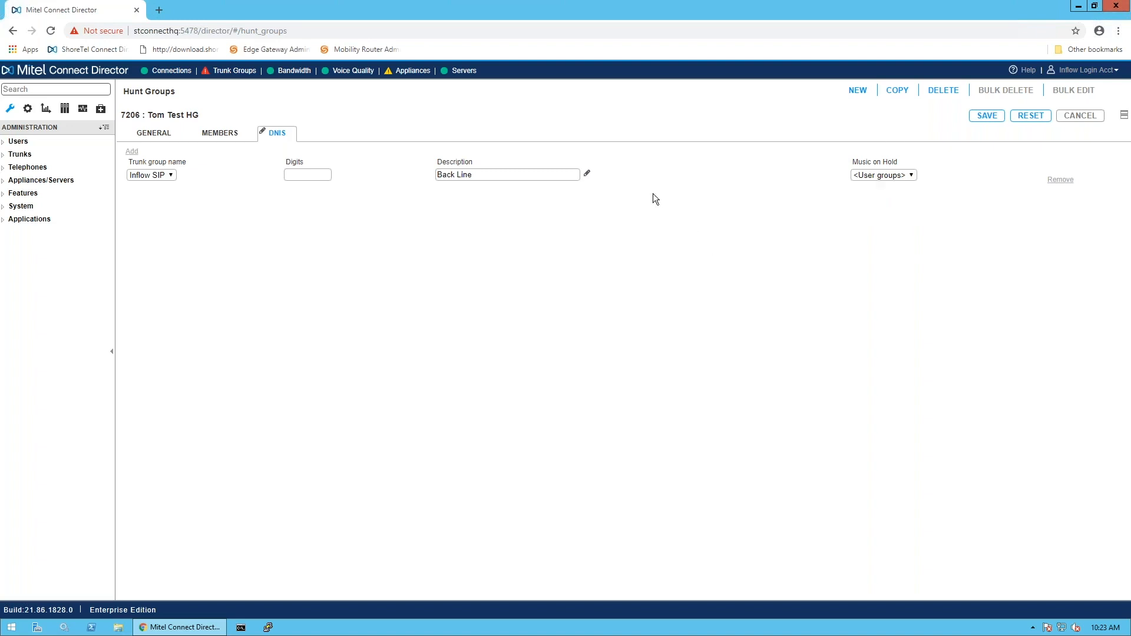
# Return to the hunt group's general settings, and open the Training WG workgroup with its details enlarged to the full page
pyautogui.click(153, 128)
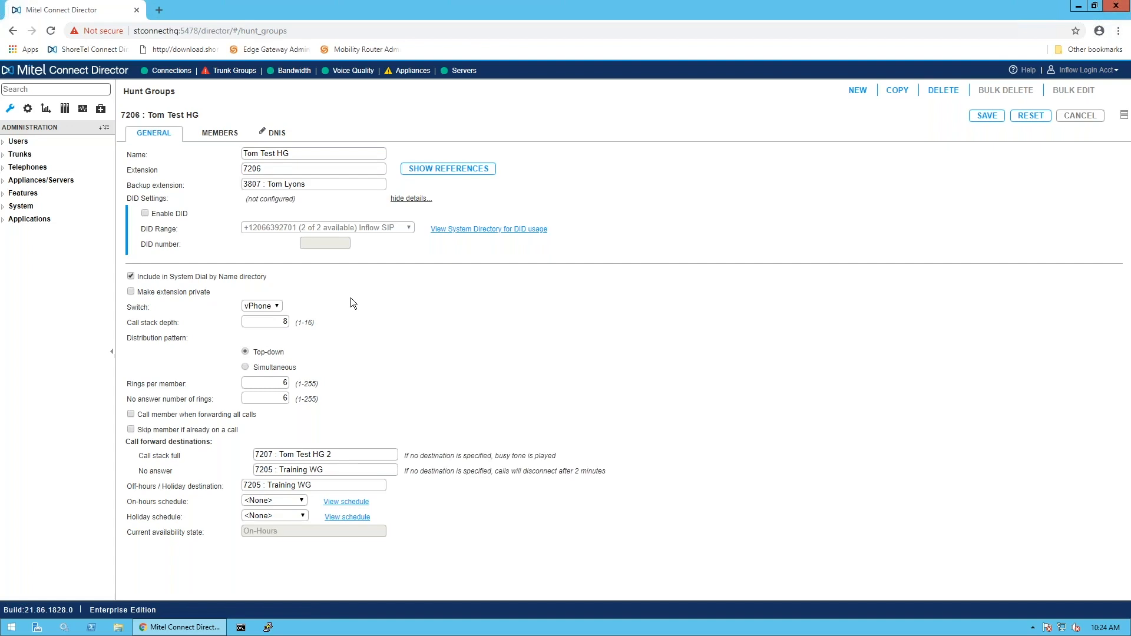
pyautogui.click(36, 195)
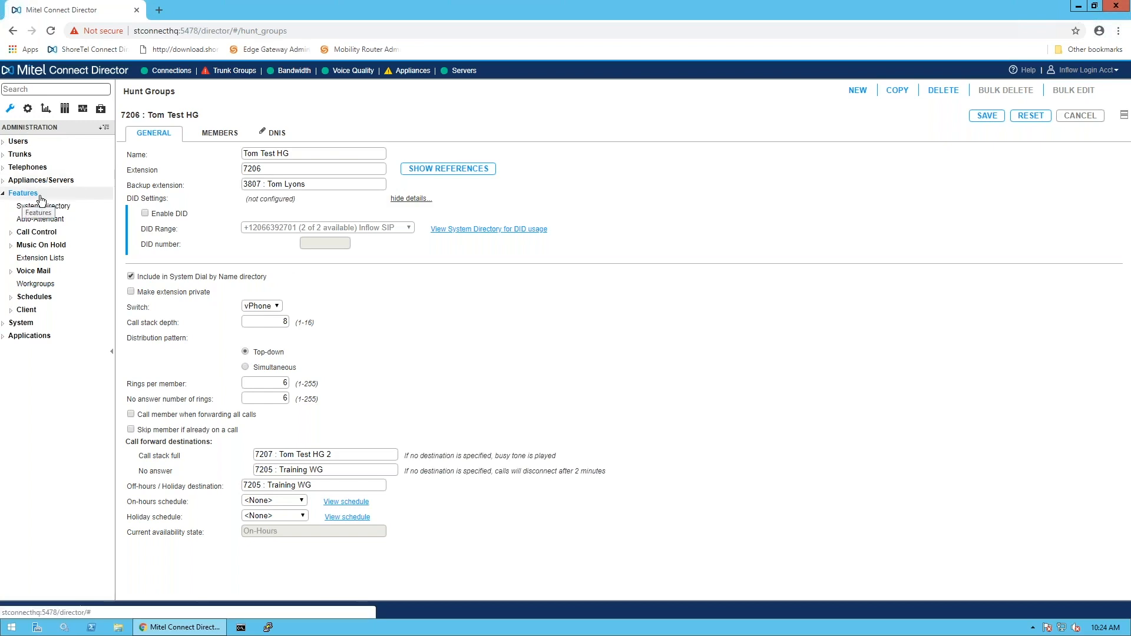
pyautogui.click(28, 285)
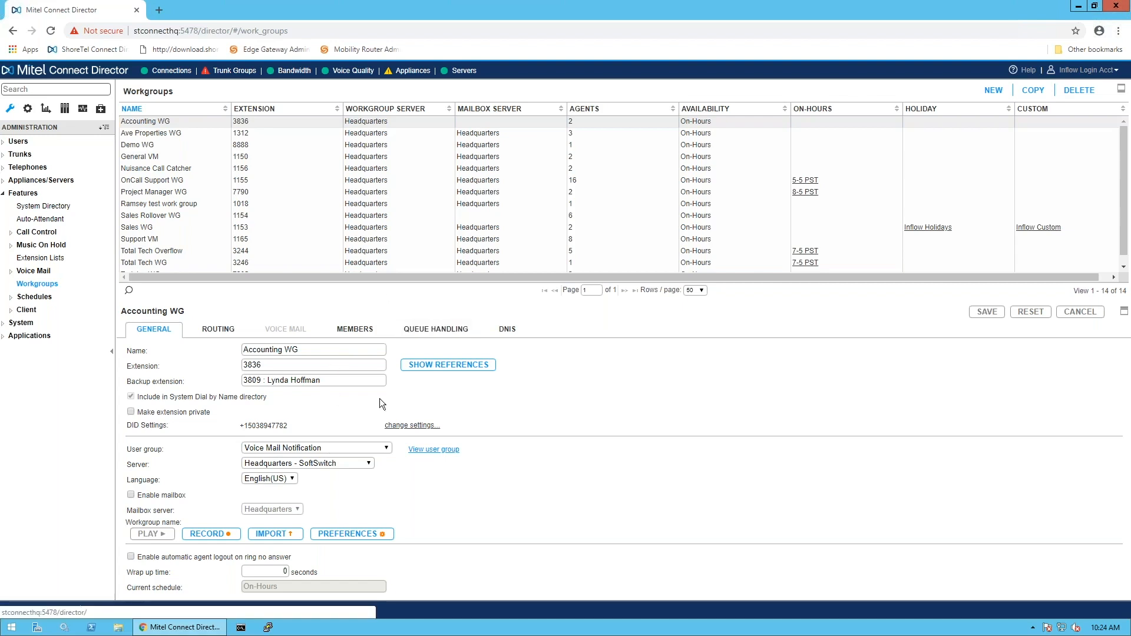
pyautogui.scroll(-1, 178, 242)
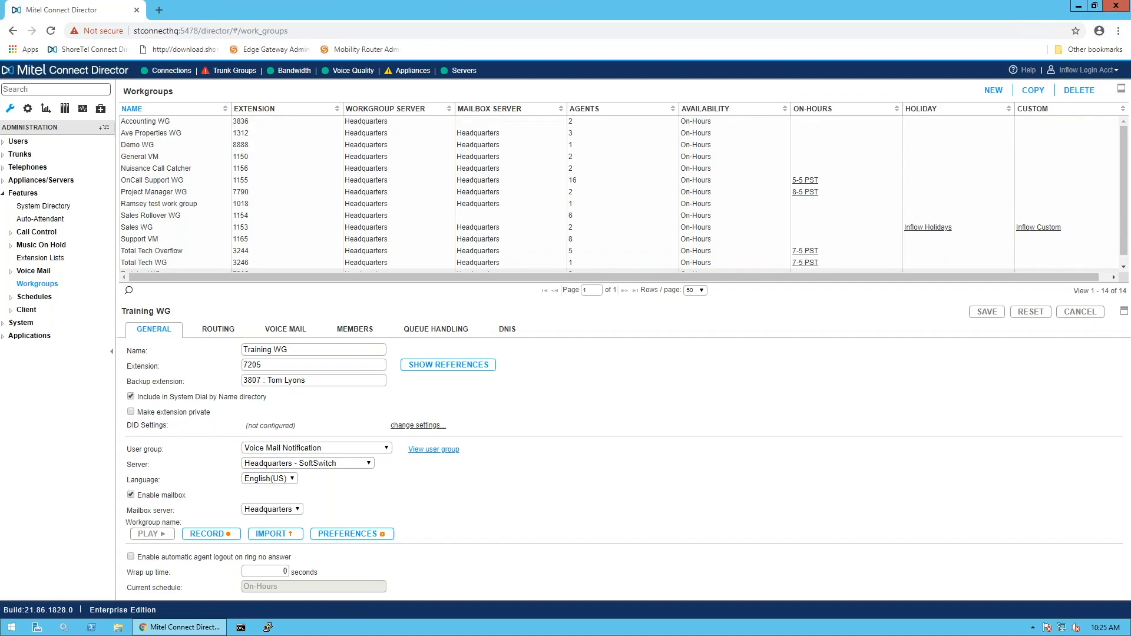
pyautogui.click(1123, 310)
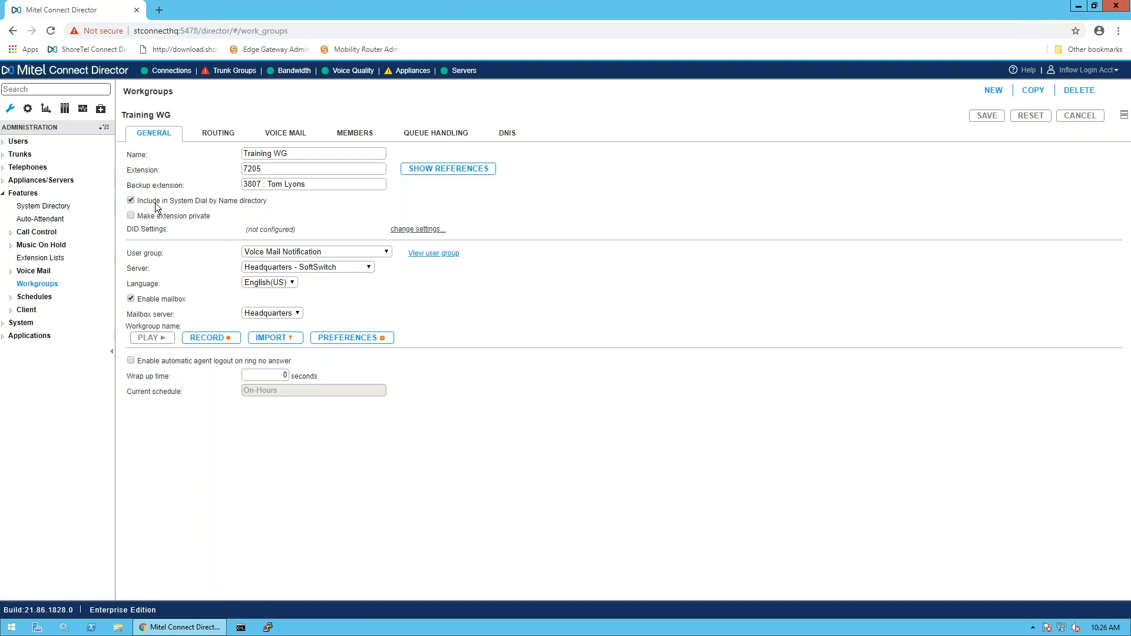
# Examine the workgroup's DID settings, the available server, language and mailbox server choices, and the recorded workgroup name option
pyautogui.click(407, 231)
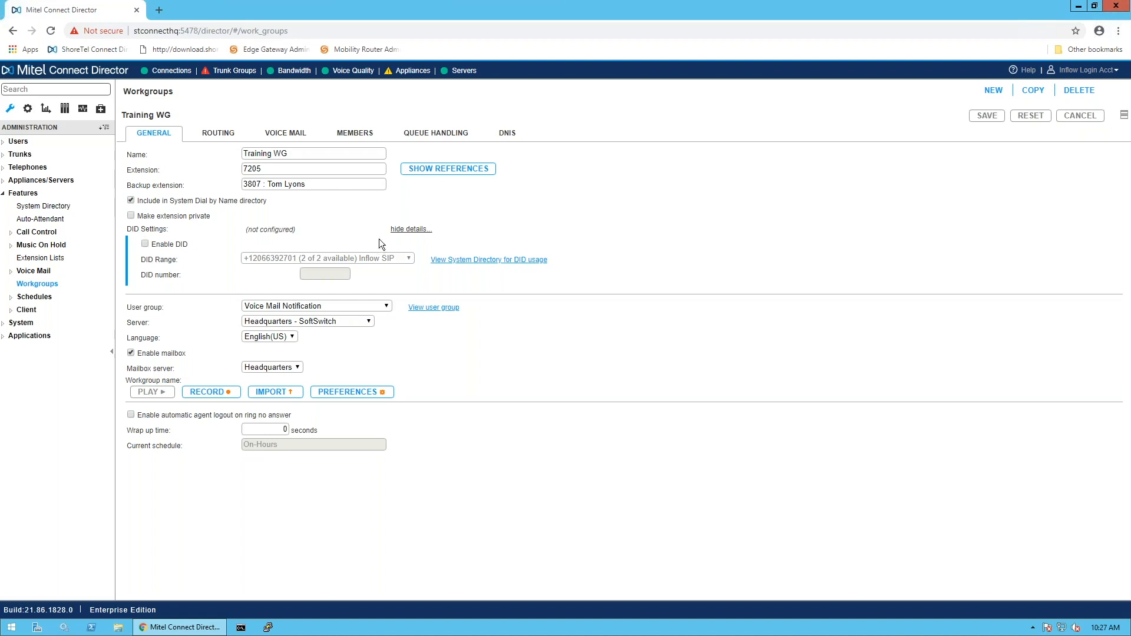
pyautogui.click(368, 322)
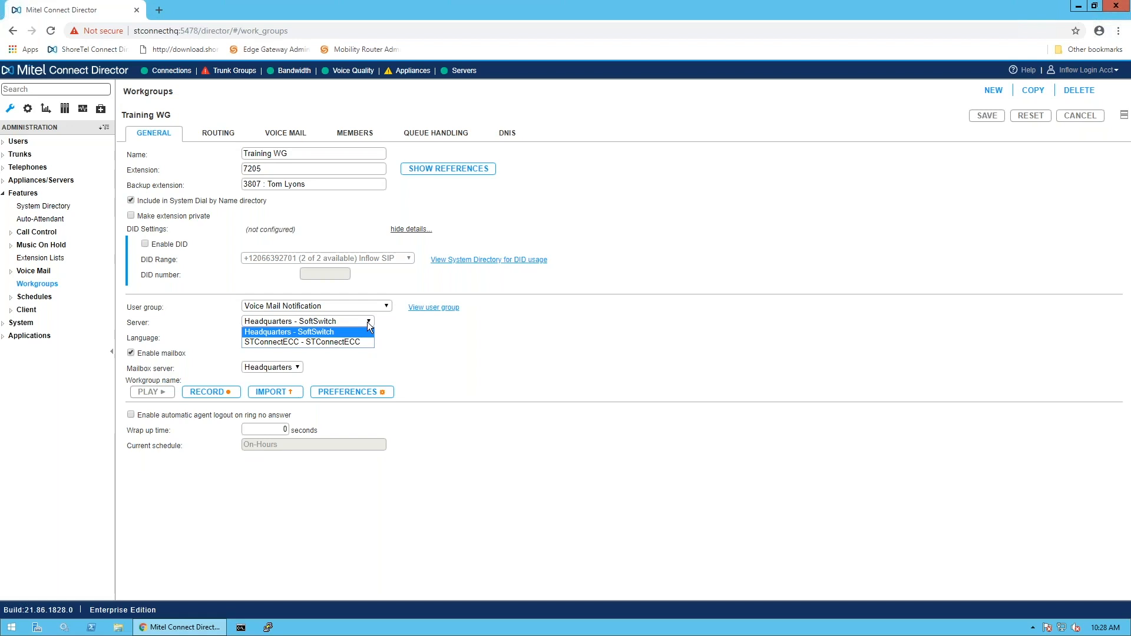
pyautogui.click(450, 330)
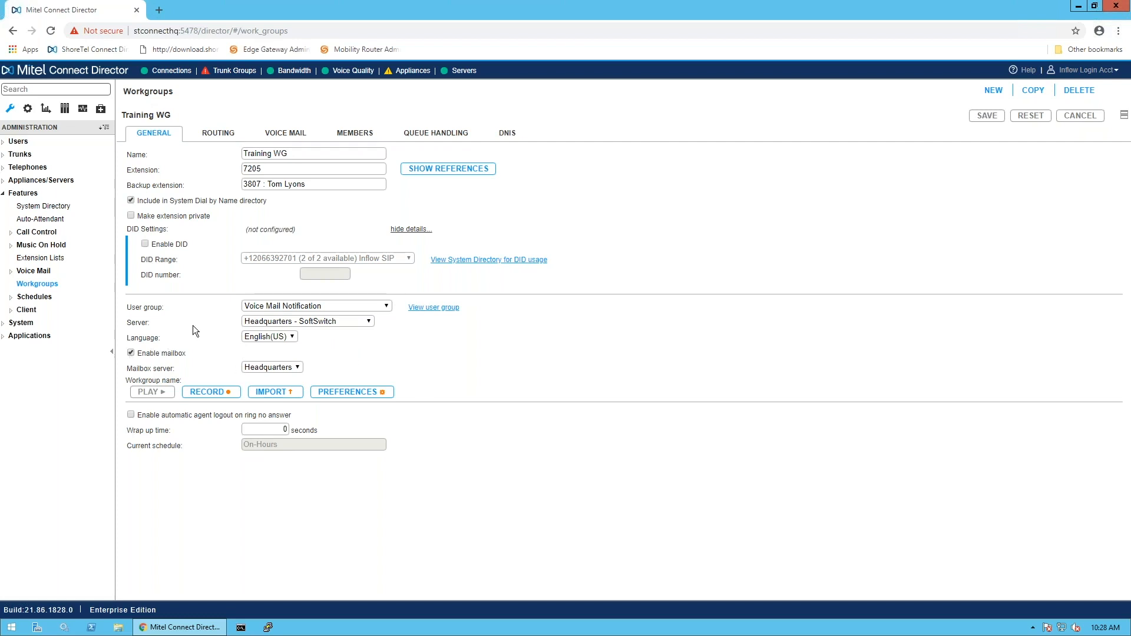
pyautogui.click(290, 339)
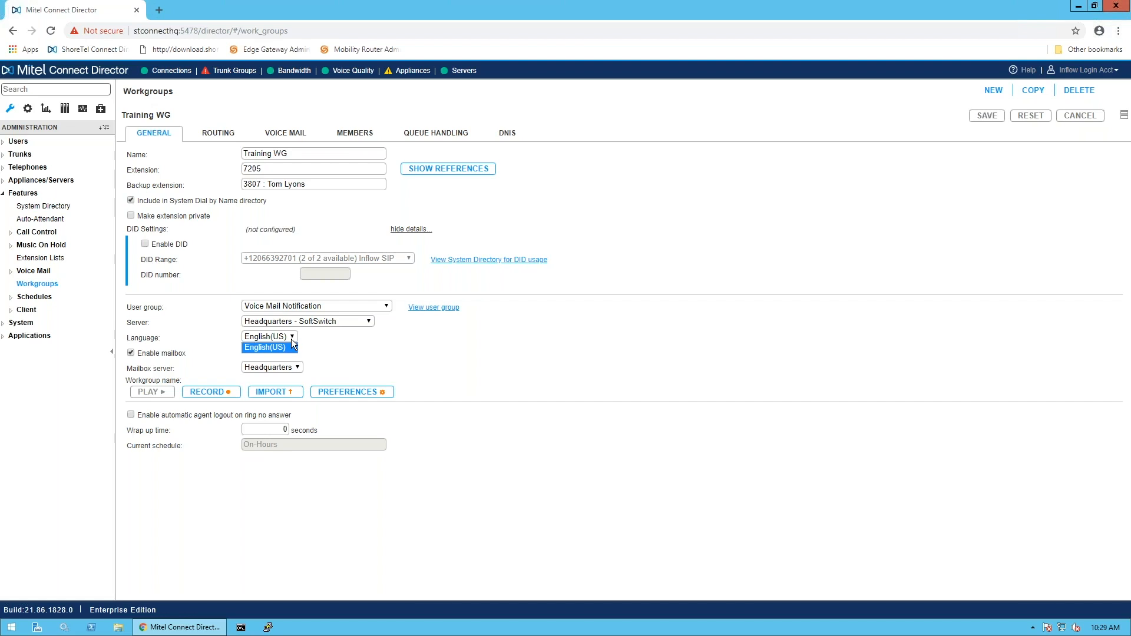
pyautogui.click(479, 357)
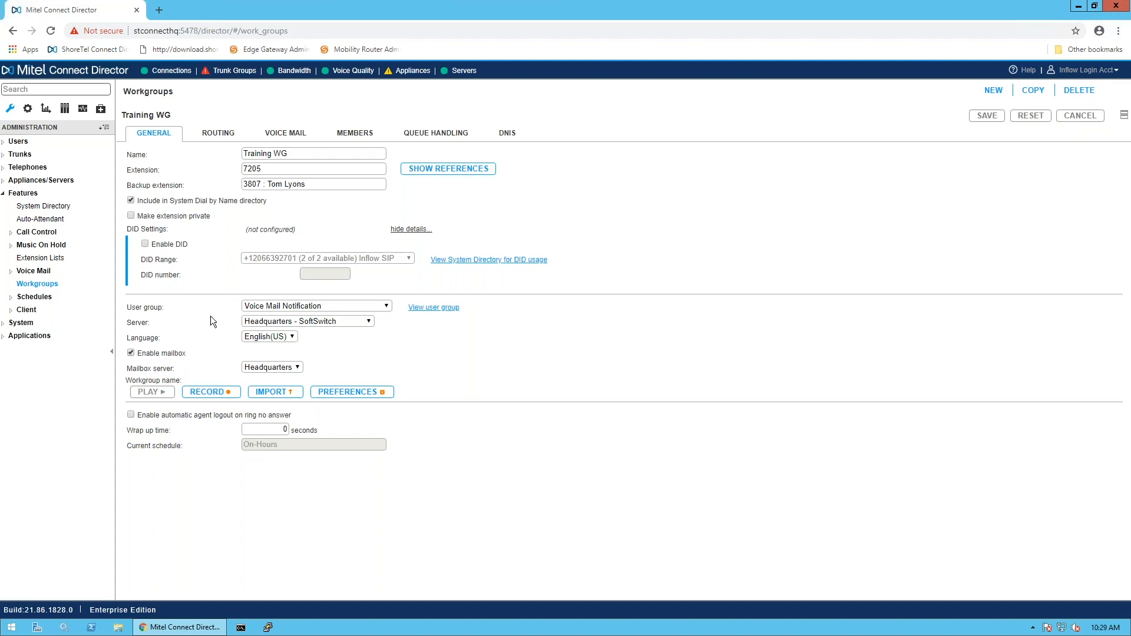
pyautogui.click(291, 371)
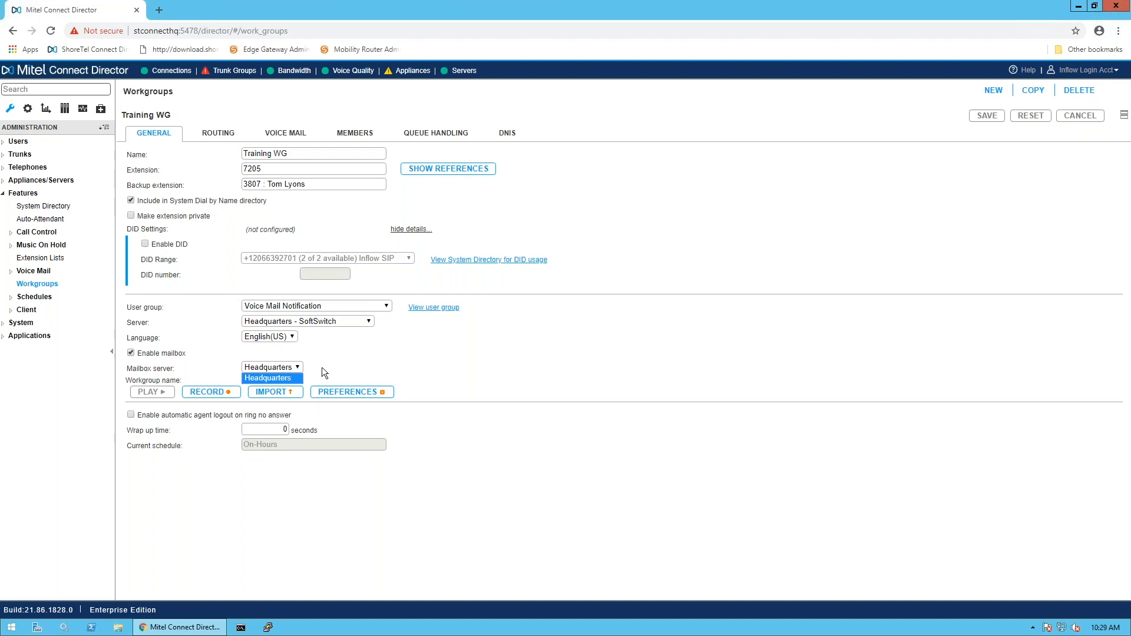
pyautogui.click(329, 374)
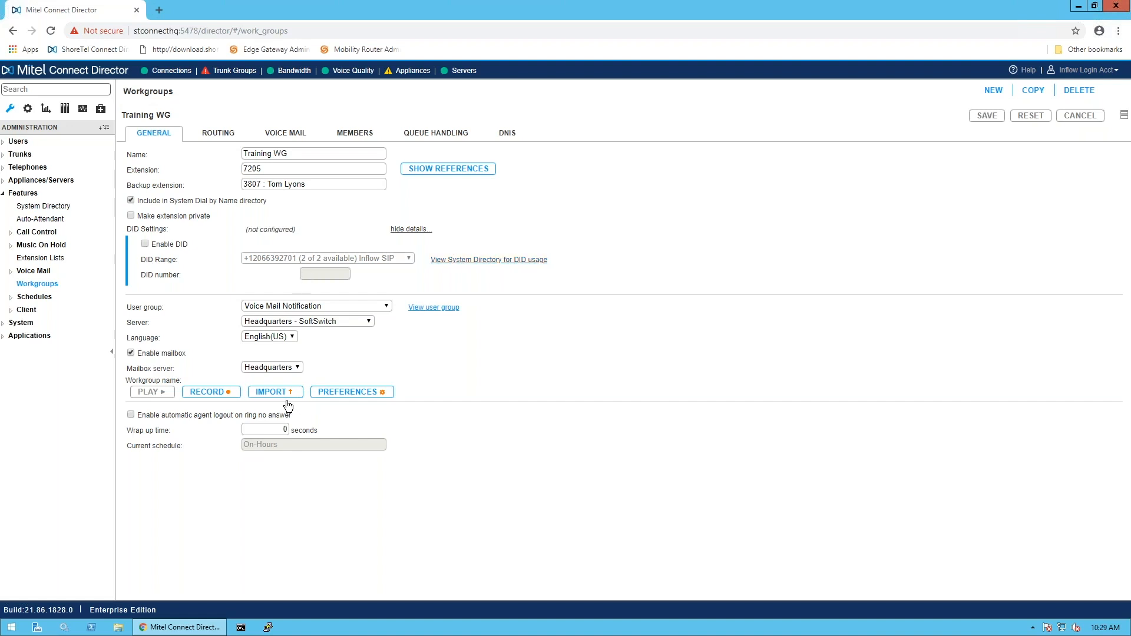
pyautogui.moveTo(125, 378); pyautogui.dragTo(184, 378)
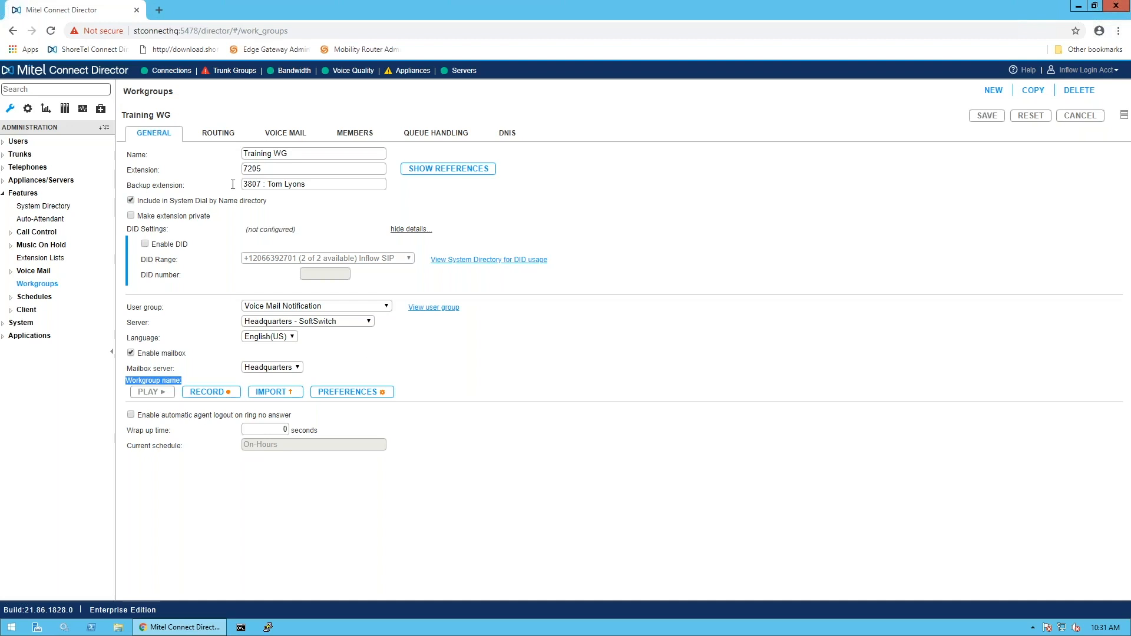
# Set the on-hours routing schedule of Training WG to 8-5 PST
pyautogui.click(219, 135)
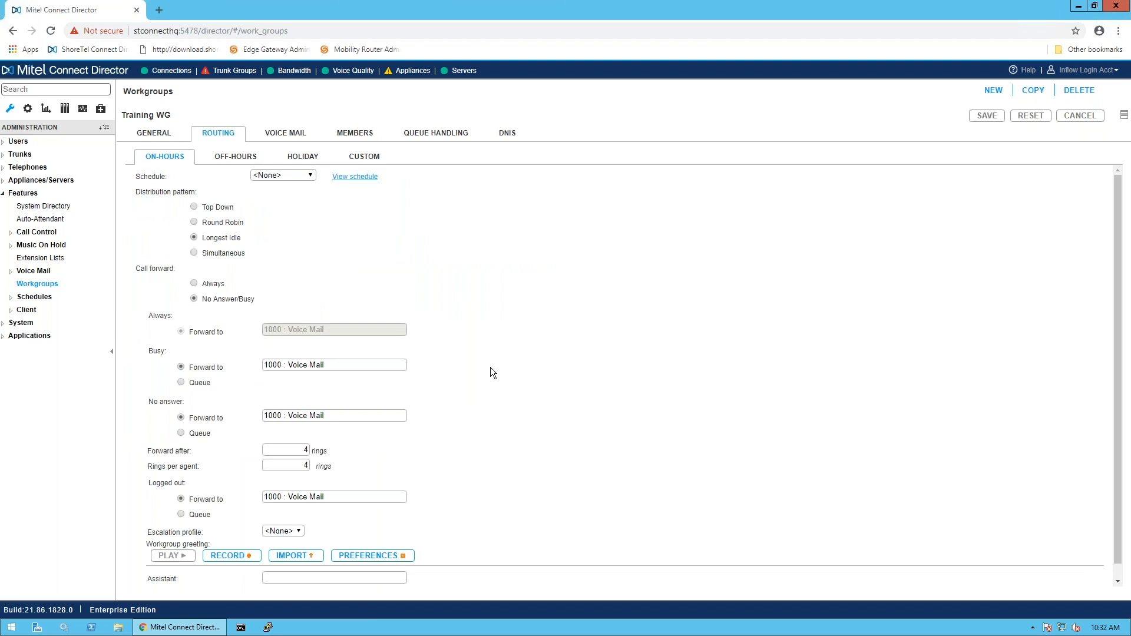
pyautogui.click(311, 177)
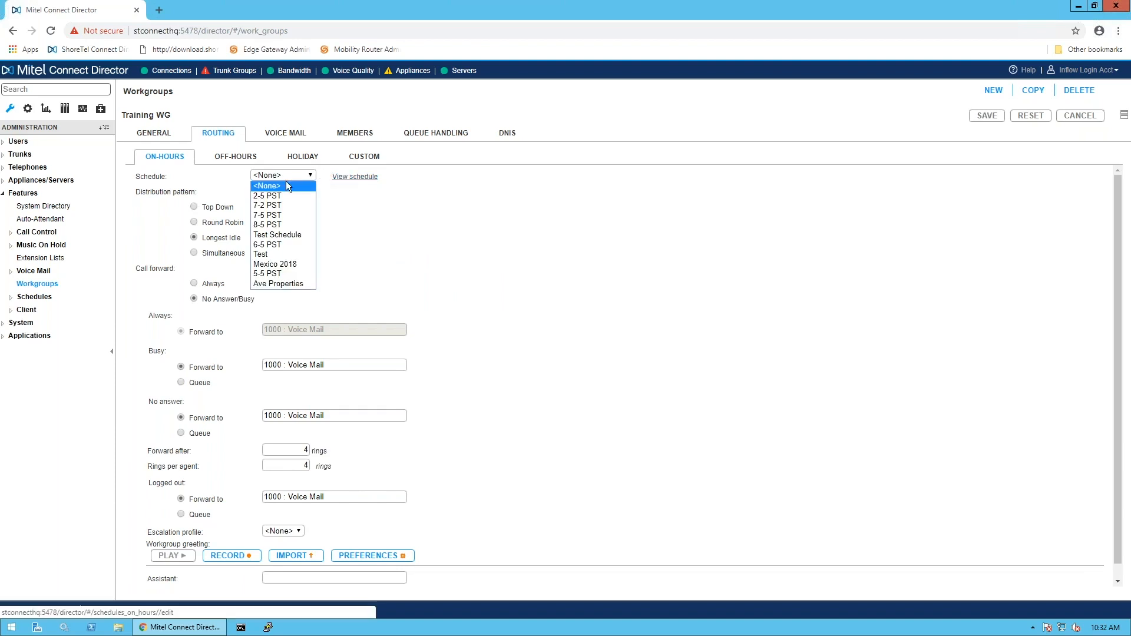
pyautogui.click(278, 226)
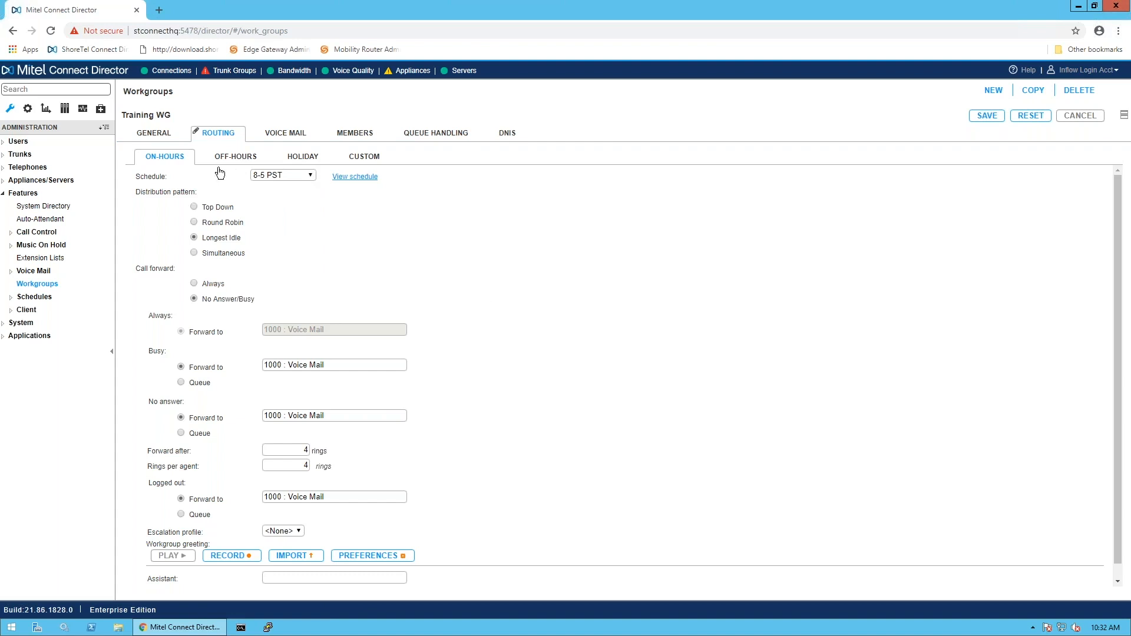
pyautogui.click(242, 157)
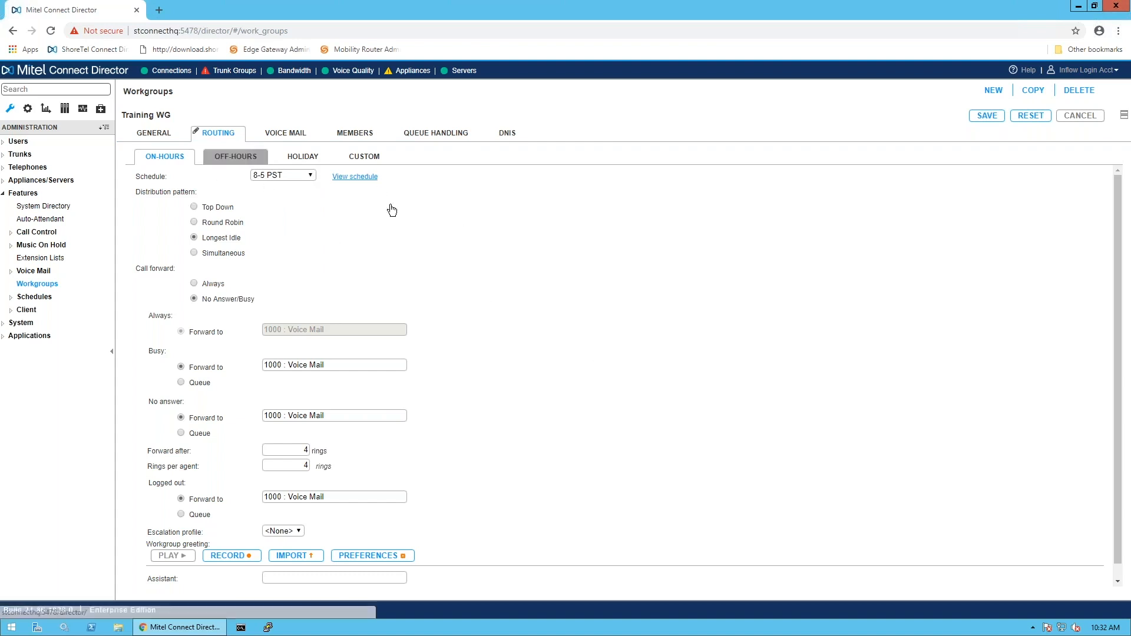
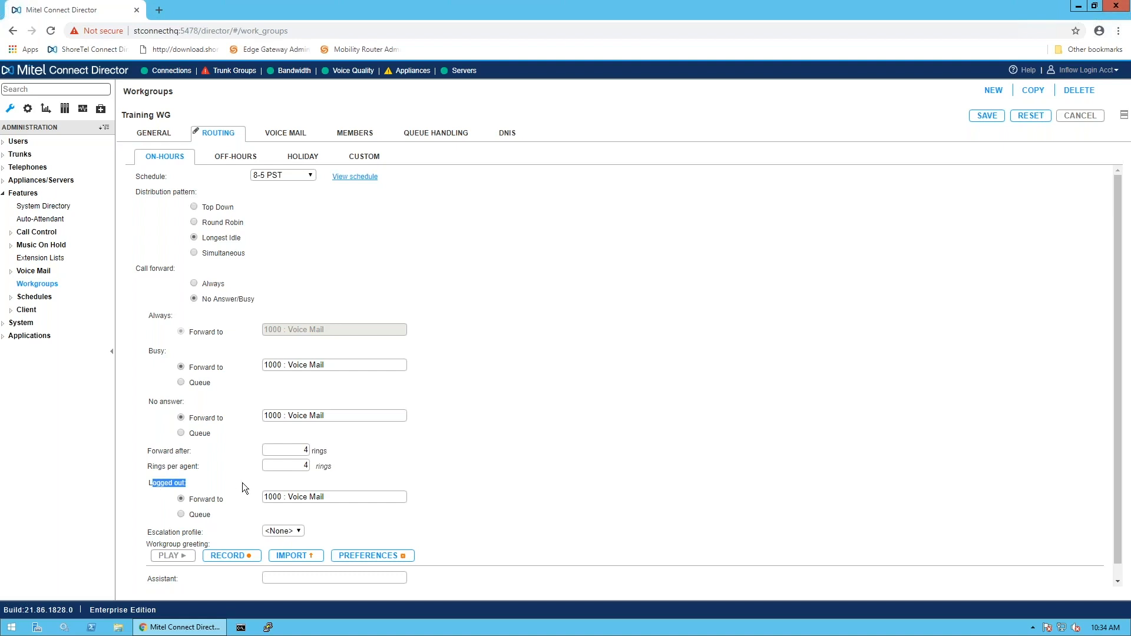
# Examine the logged-out forwarding, workgroup greeting and remaining options of the on-hours routing
pyautogui.click(242, 482)
pyautogui.scroll(-1, 567, 404)
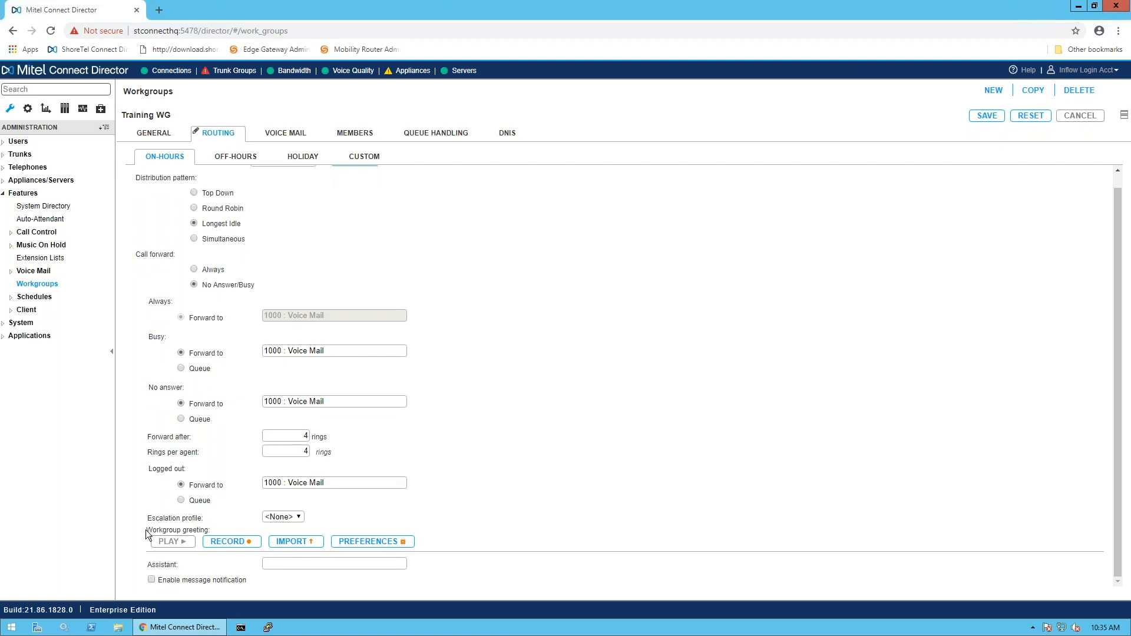
pyautogui.moveTo(147, 526)
pyautogui.mouseDown()
pyautogui.moveTo(203, 519)
pyautogui.moveTo(177, 527)
pyautogui.moveTo(208, 531)
pyautogui.moveTo(165, 538)
pyautogui.mouseUp()
pyautogui.click(163, 540)
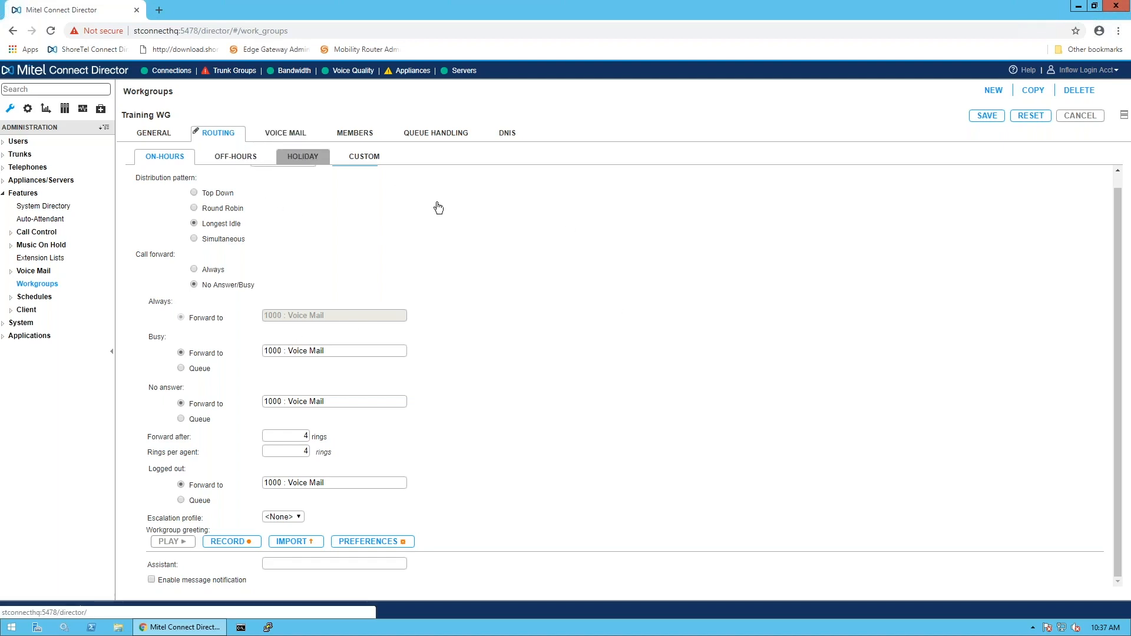
# Set the off-hours call forward condition to No Answer/Busy and review the holiday and custom routing settings
pyautogui.click(236, 156)
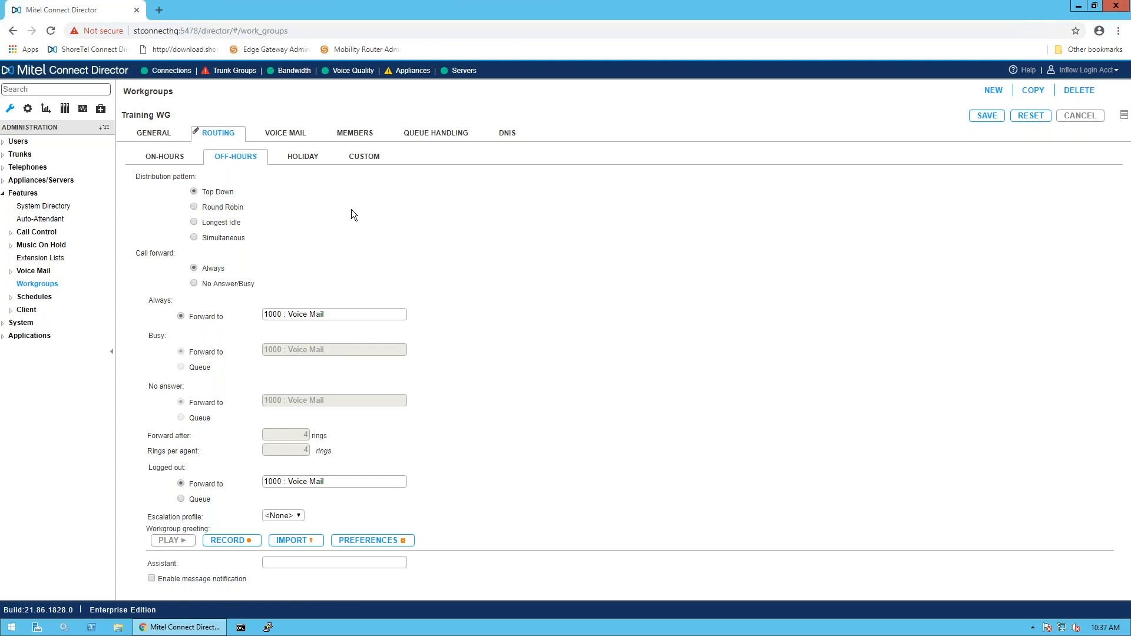
pyautogui.click(194, 282)
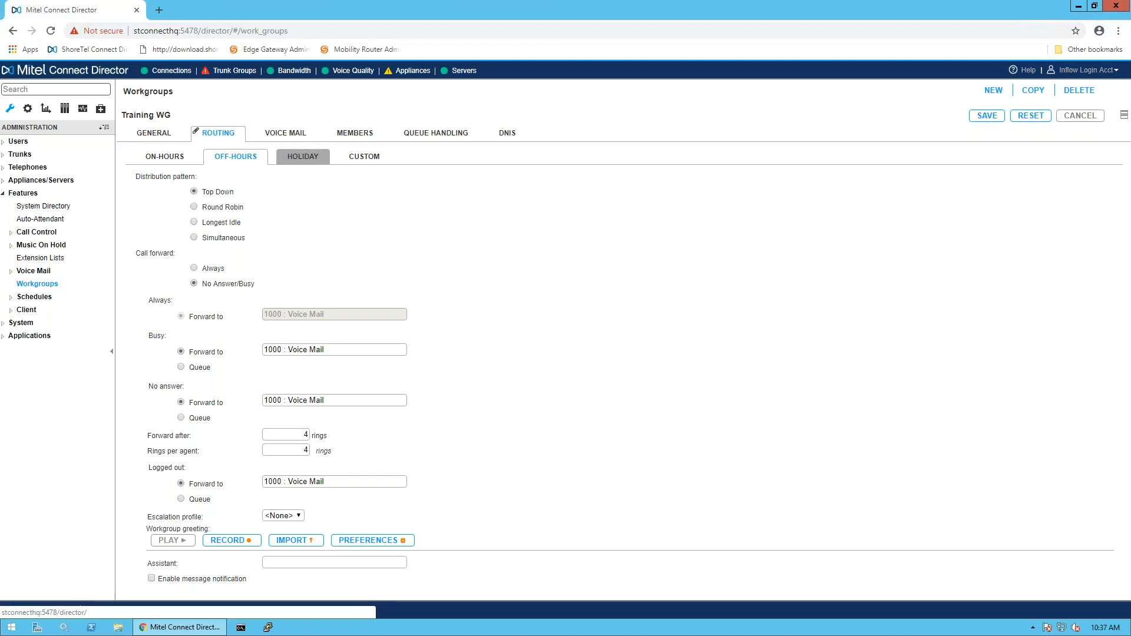
pyautogui.click(294, 156)
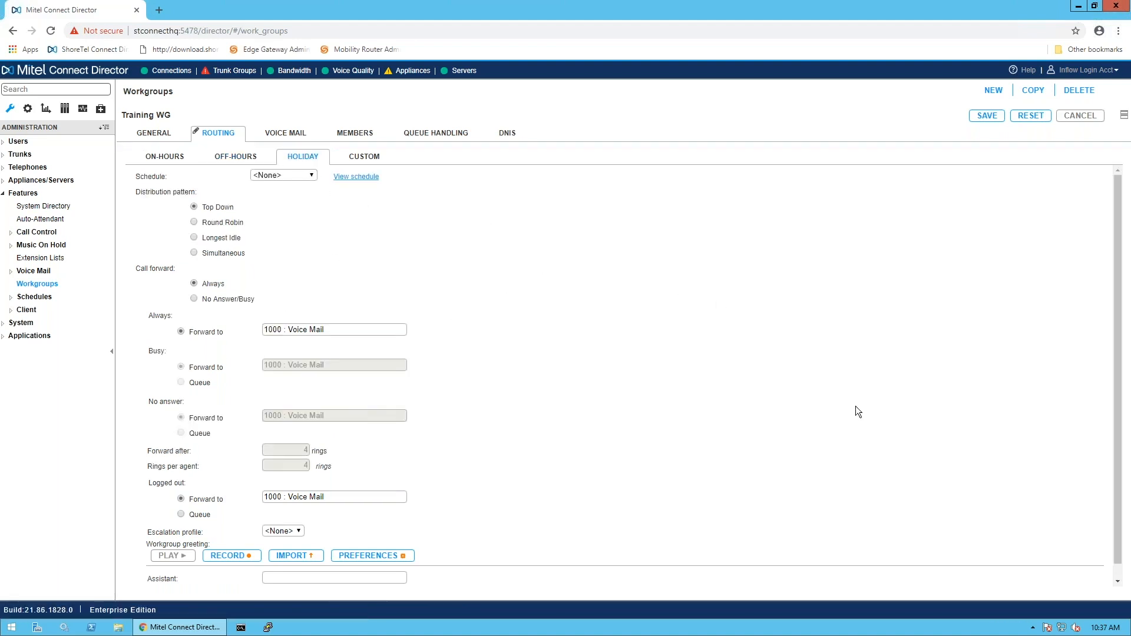
pyautogui.click(370, 156)
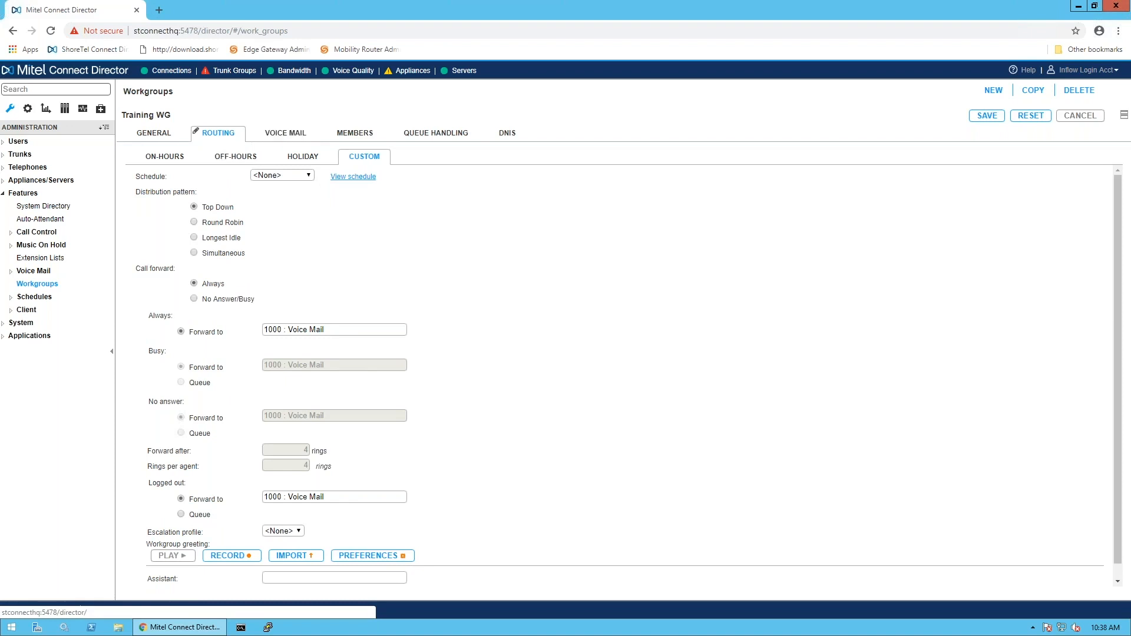
# Set the workgroup mailbox's delivery type to Attach WAV file and its automatic message forwarding destination to Mailbox
pyautogui.click(277, 137)
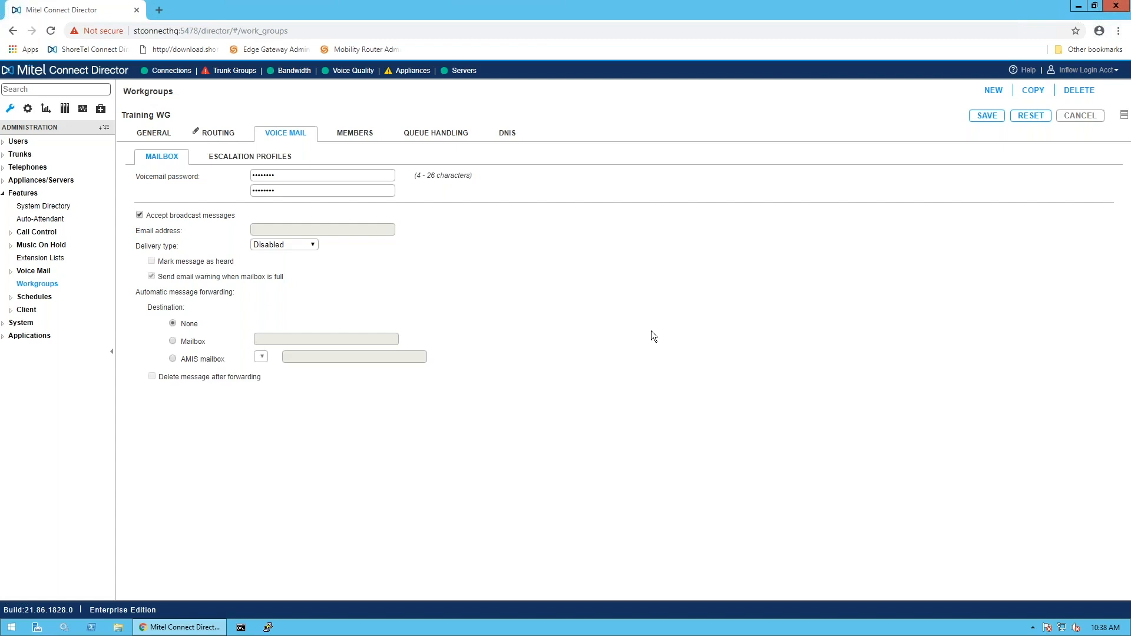
pyautogui.click(313, 244)
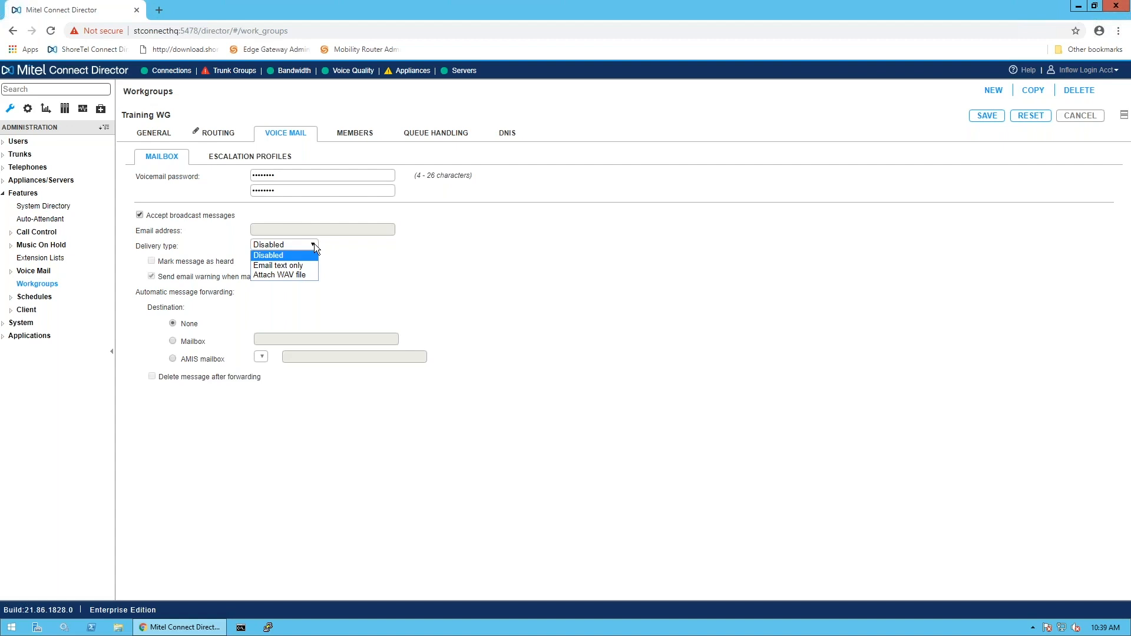
pyautogui.click(286, 274)
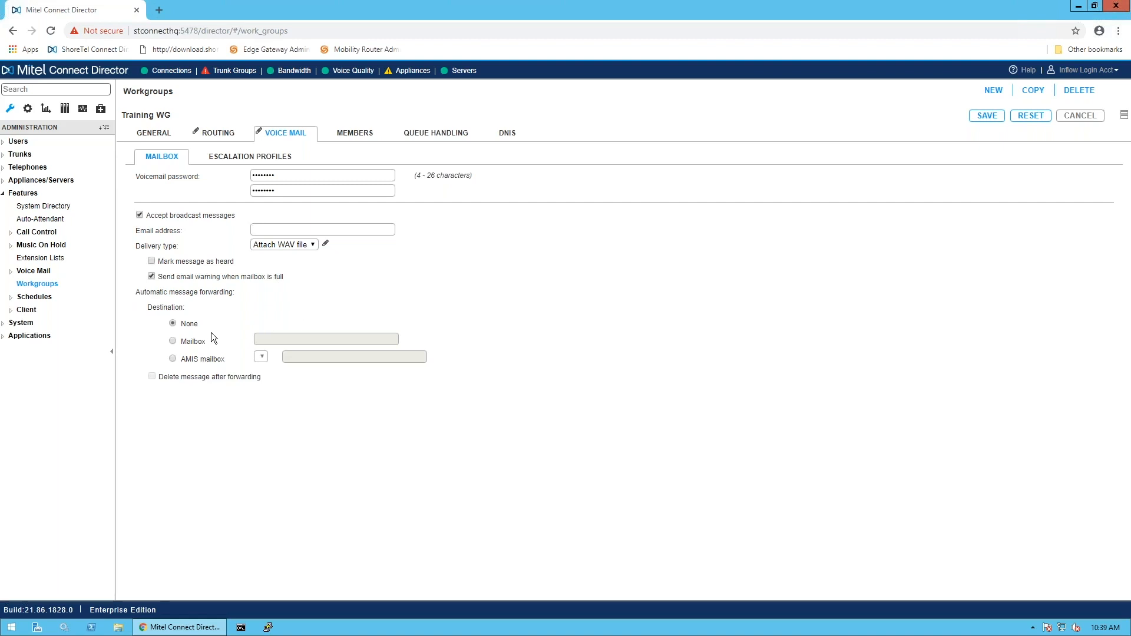
pyautogui.click(173, 341)
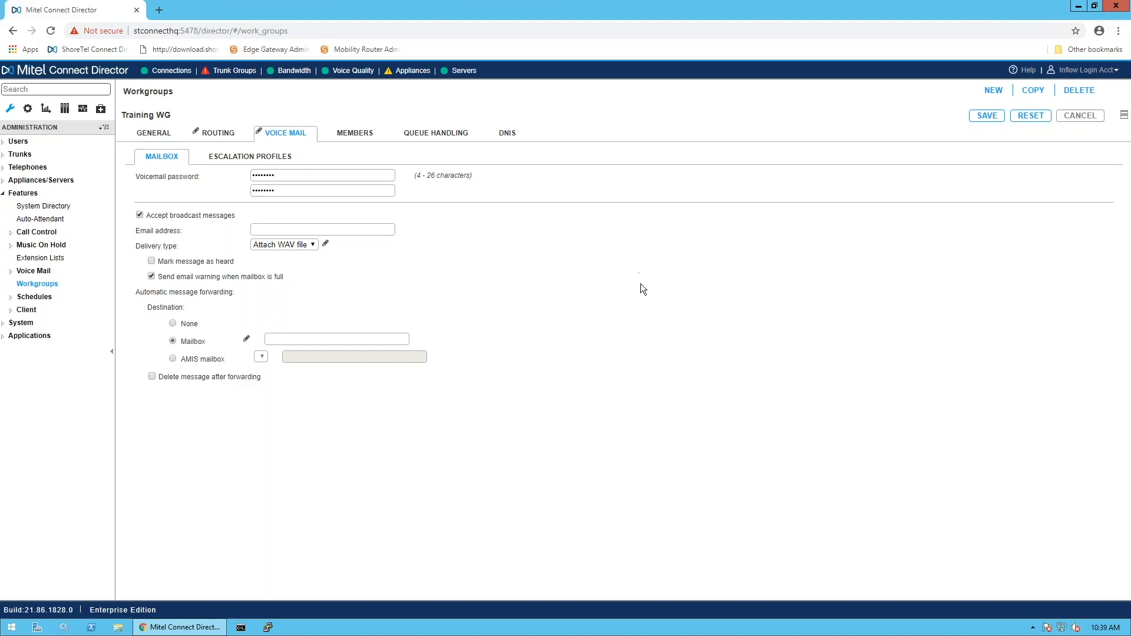
# Set the agent state of the member at extension 3807 to Logged In and try to save the workgroup
pyautogui.click(355, 133)
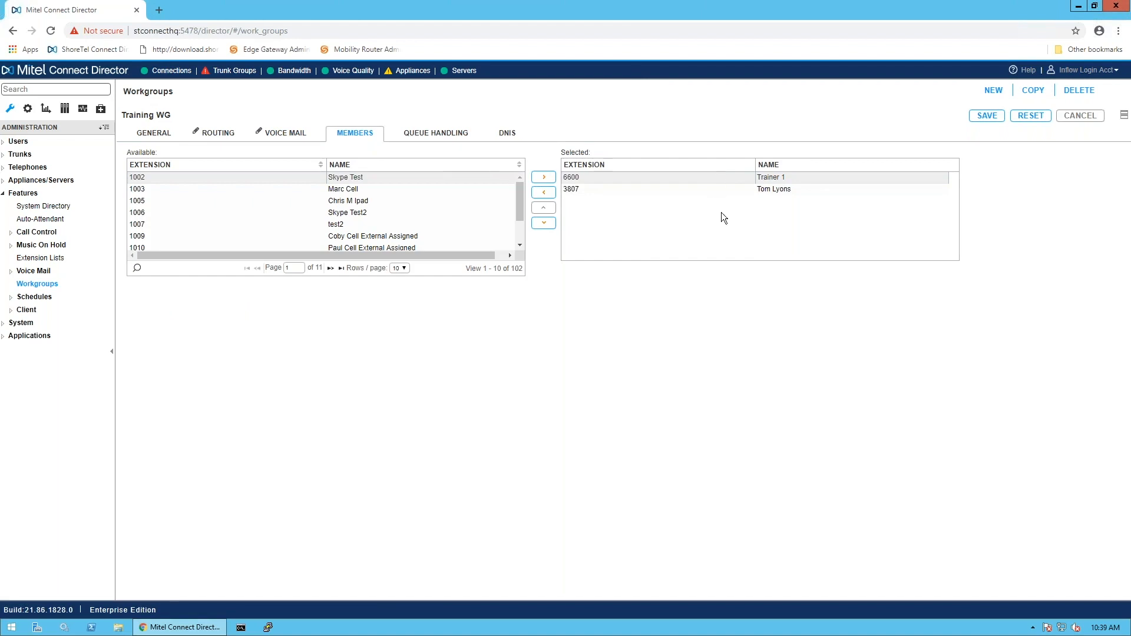
pyautogui.click(630, 190)
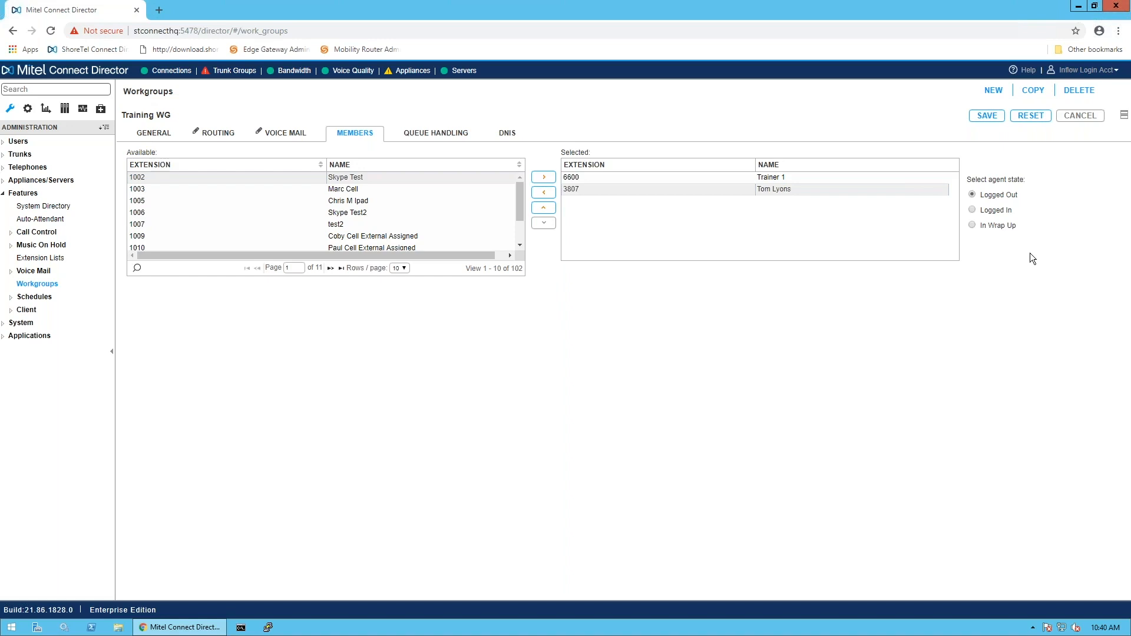
pyautogui.click(976, 212)
pyautogui.click(980, 116)
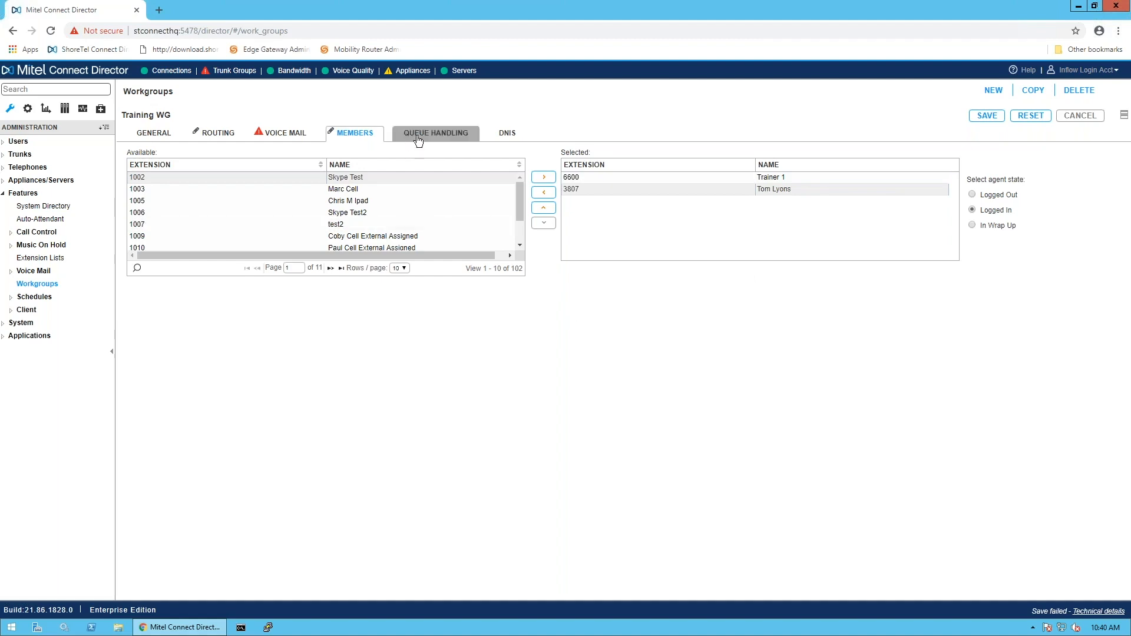
# Review the workgroup's queue handling settings and reopen the test hunt group at extension 7206
pyautogui.click(436, 133)
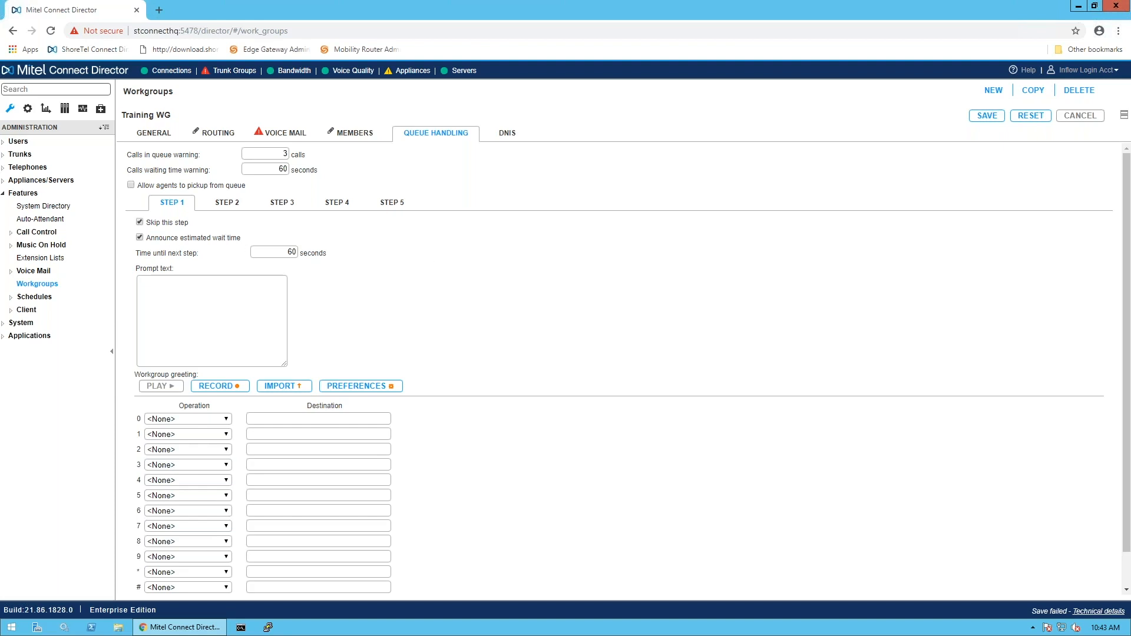
pyautogui.click(26, 232)
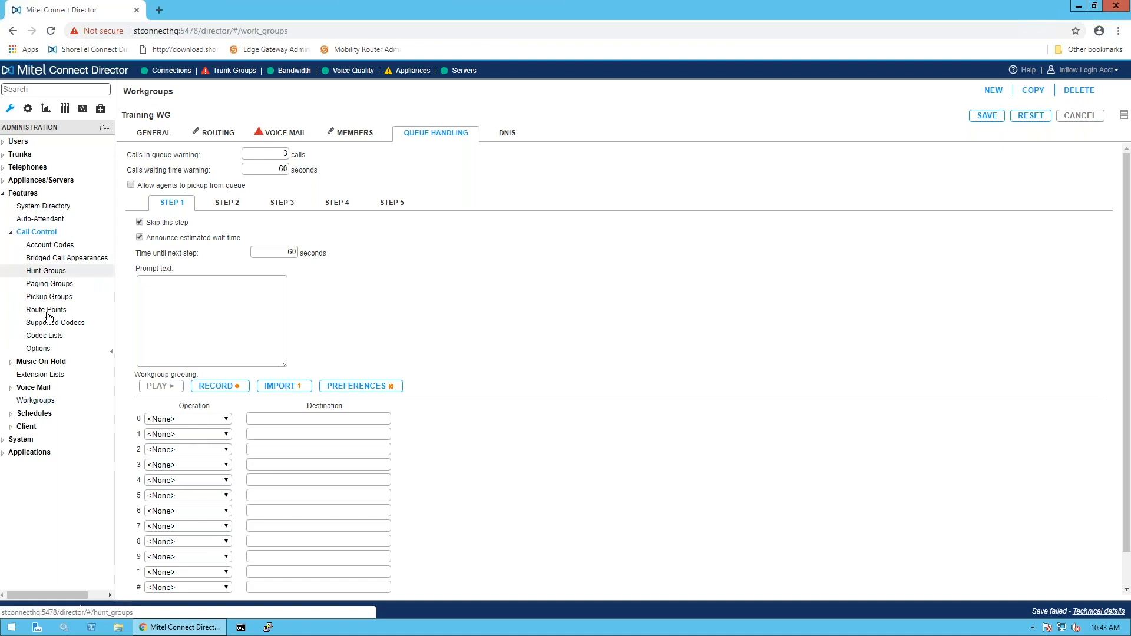
pyautogui.click(42, 271)
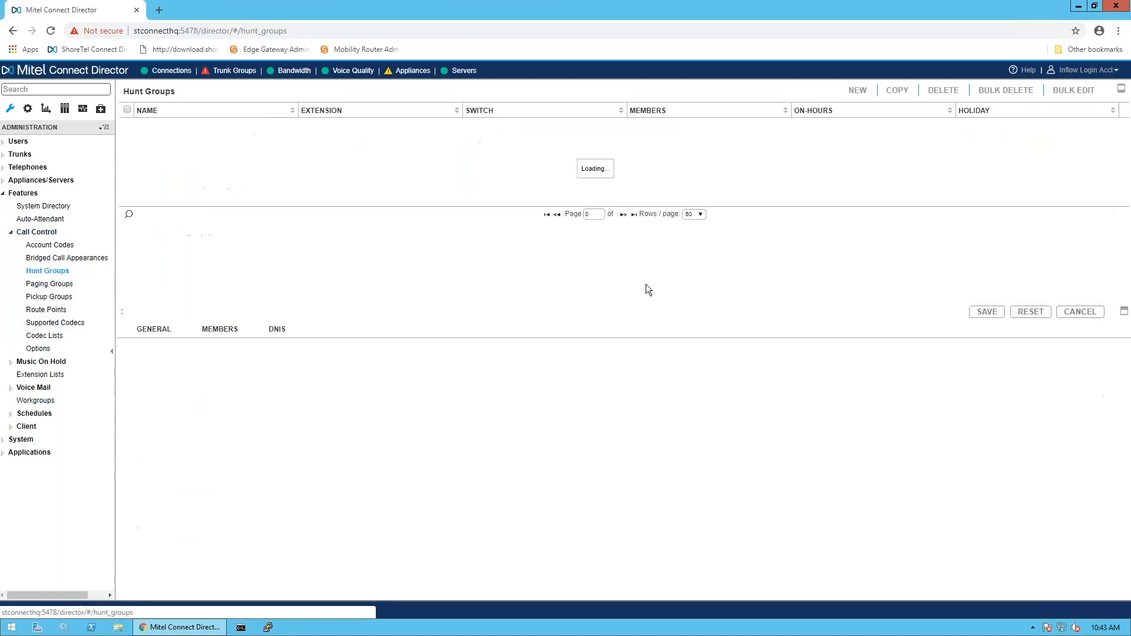
pyautogui.click(170, 230)
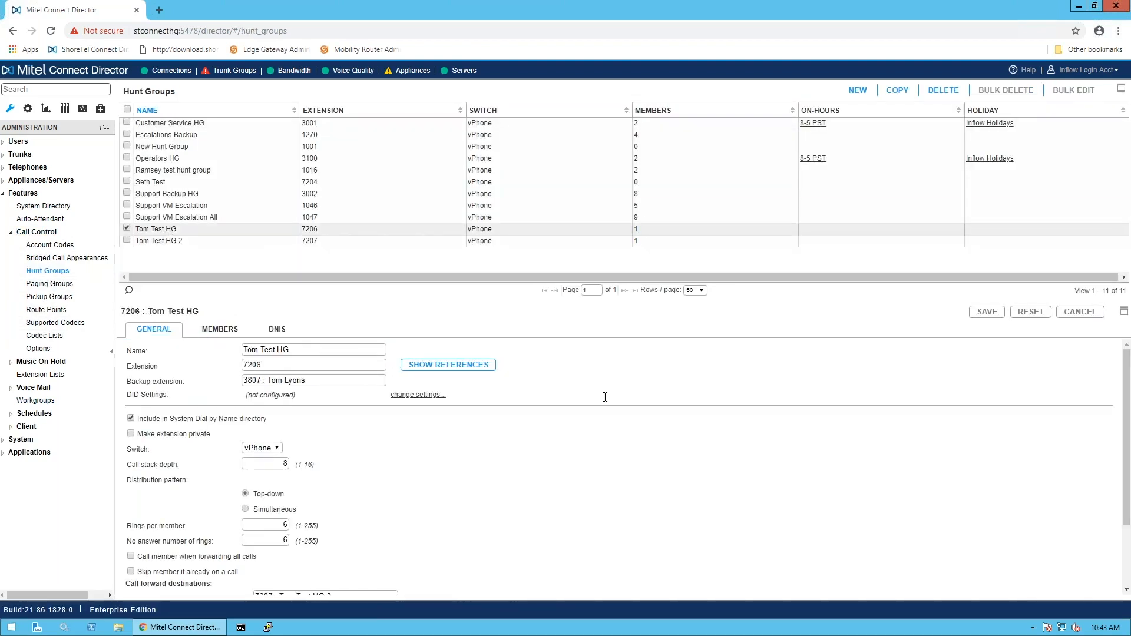
# Review the test hunt group's call forward destinations, then the general and DID settings of the Support Main AA auto-attendant
pyautogui.scroll(-2, 592, 428)
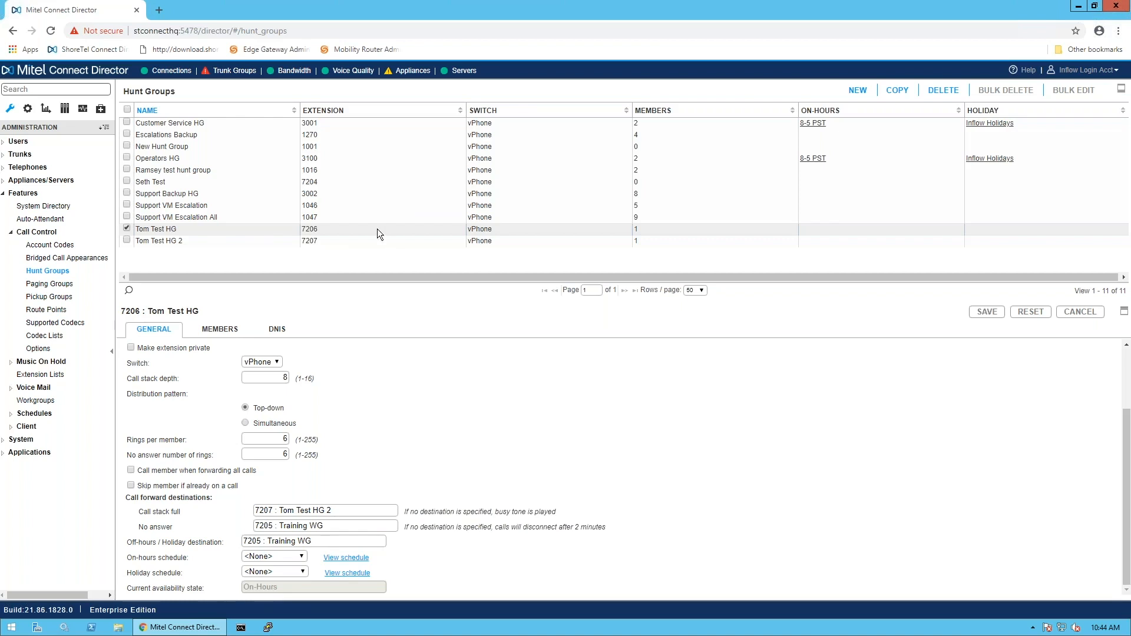
pyautogui.click(51, 219)
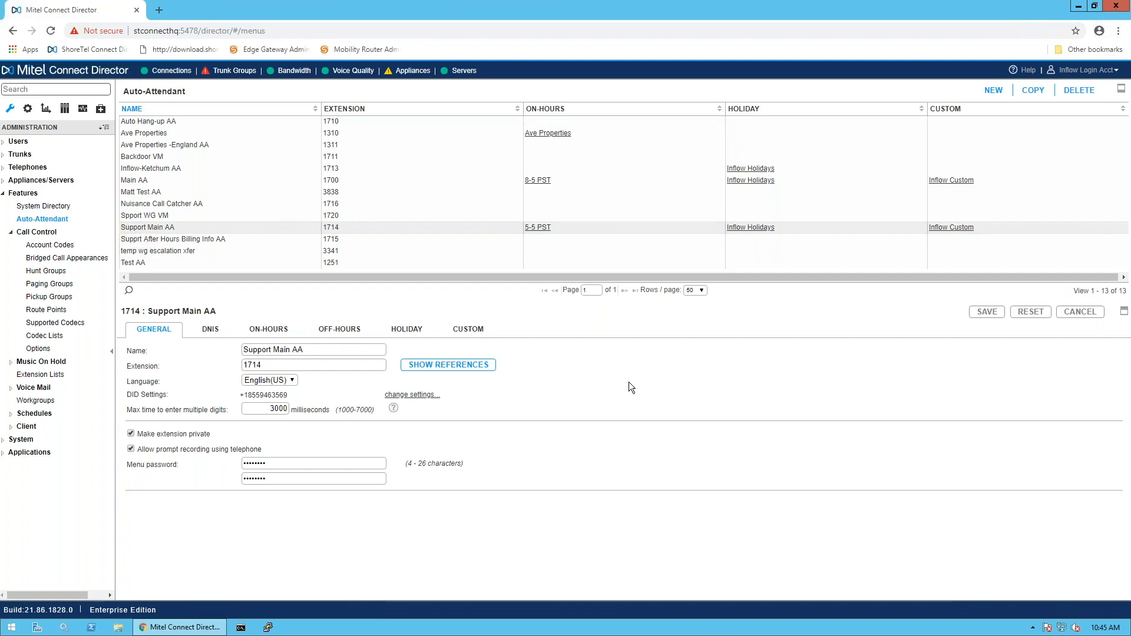
pyautogui.click(424, 398)
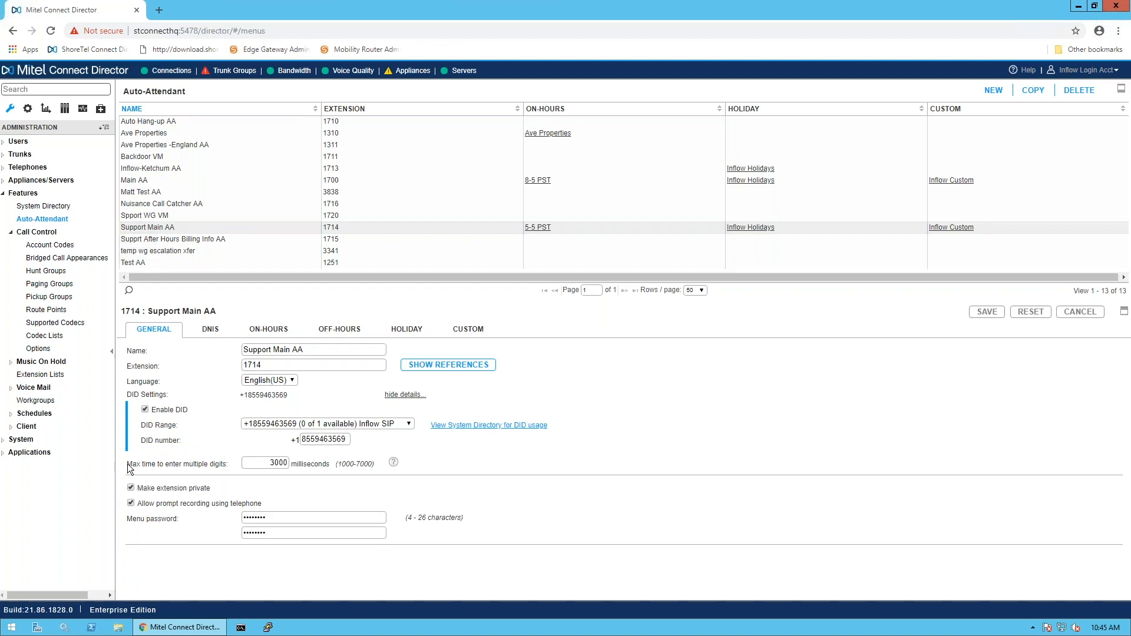
pyautogui.moveTo(126, 464); pyautogui.dragTo(242, 464)
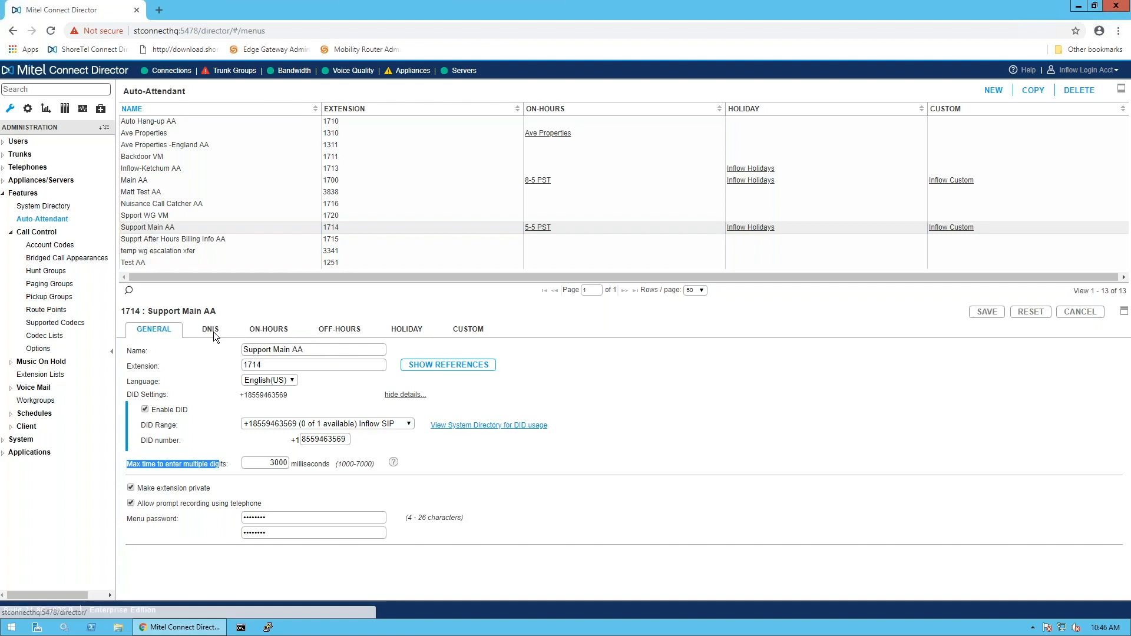
# Examine the on-hours schedule, prompt and key operations of Support Main AA in an enlarged details view
pyautogui.click(288, 334)
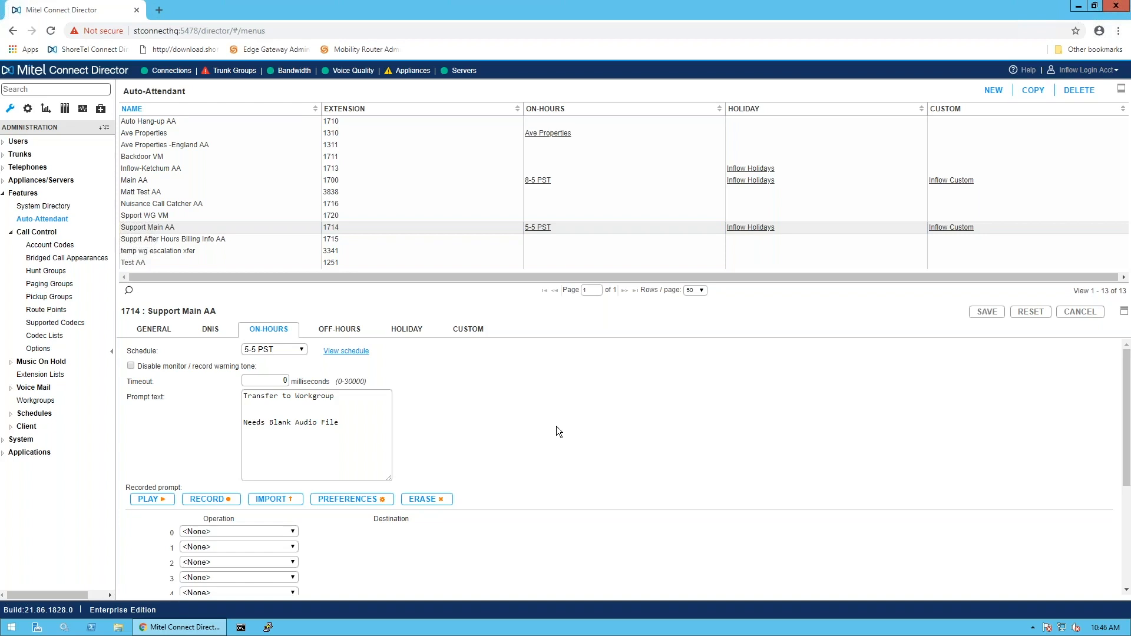
pyautogui.scroll(-2, 572, 415)
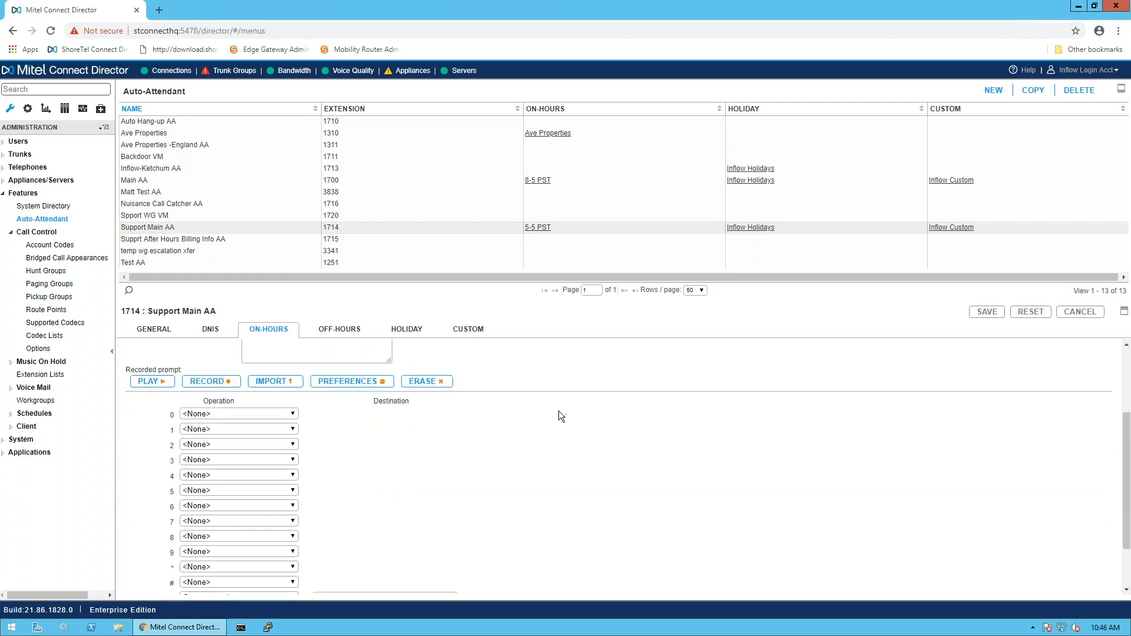
pyautogui.click(1123, 312)
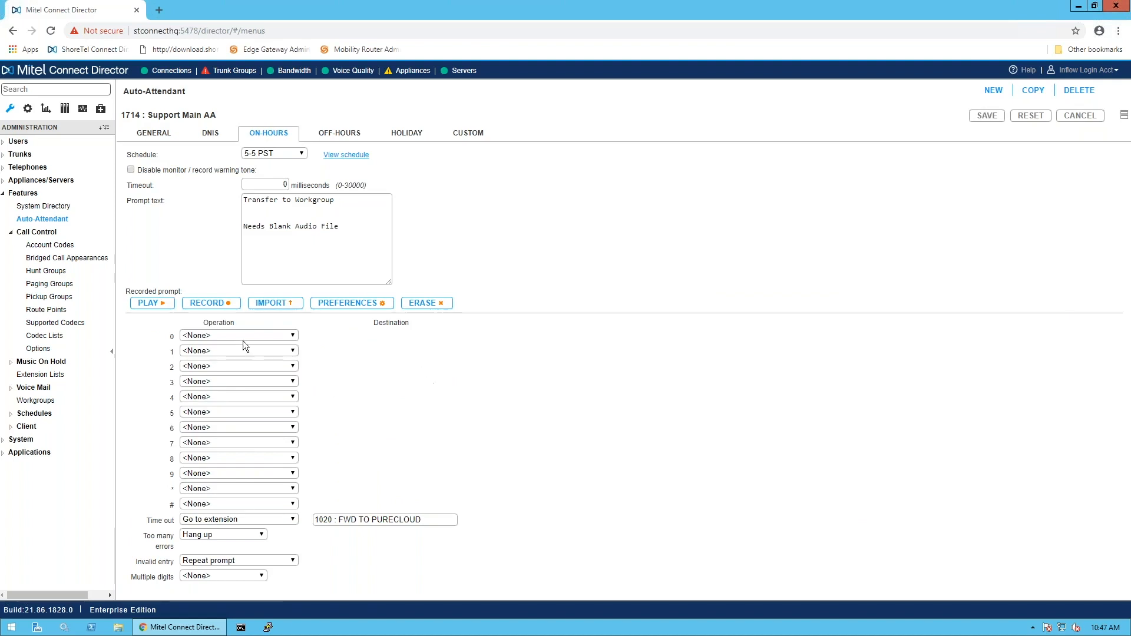
# Set key 1 in Support Main AA's on-hours menu to Go to extension with destination 3807
pyautogui.click(286, 351)
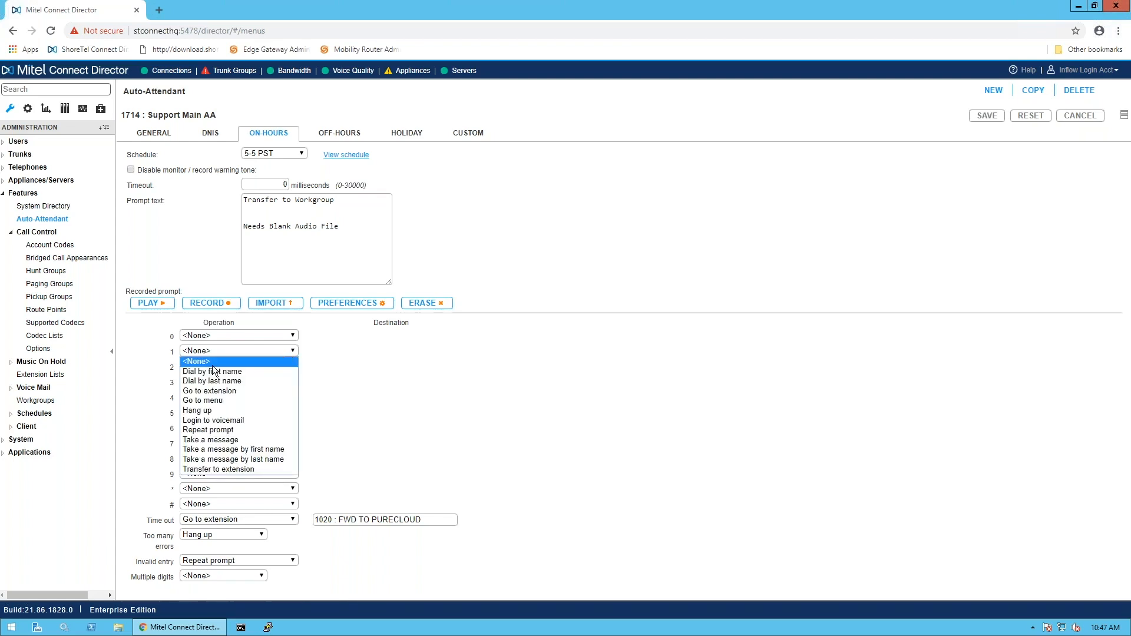
pyautogui.click(200, 391)
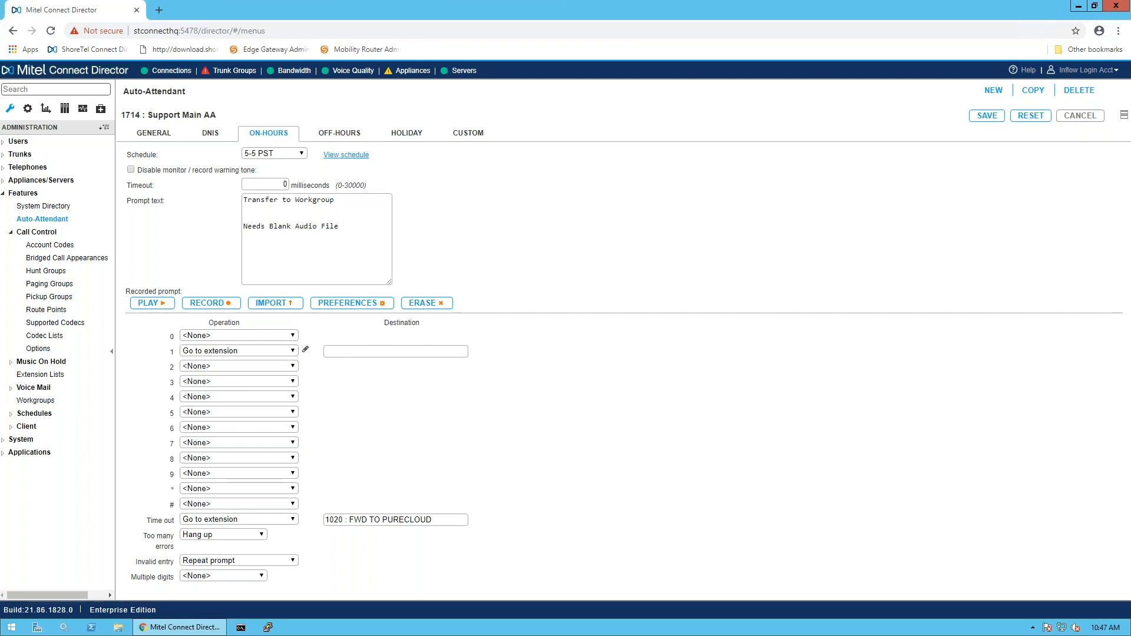
pyautogui.write('tom')
pyautogui.moveTo(346, 348); pyautogui.dragTo(327, 351)
pyautogui.press('BackSpace')
pyautogui.write('3807')
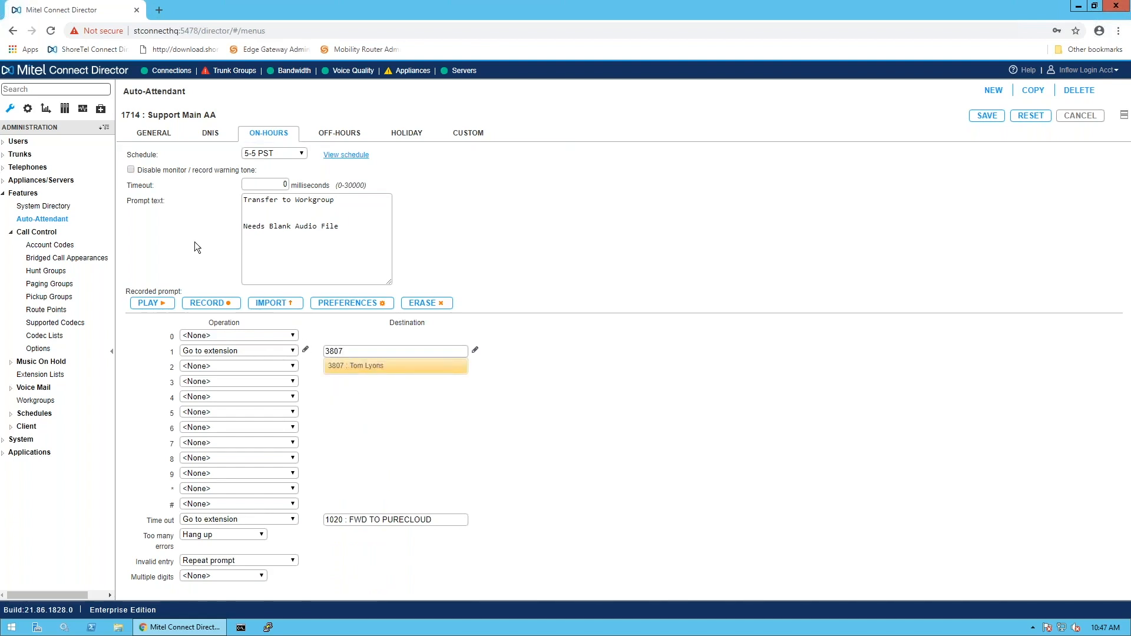
pyautogui.click(352, 365)
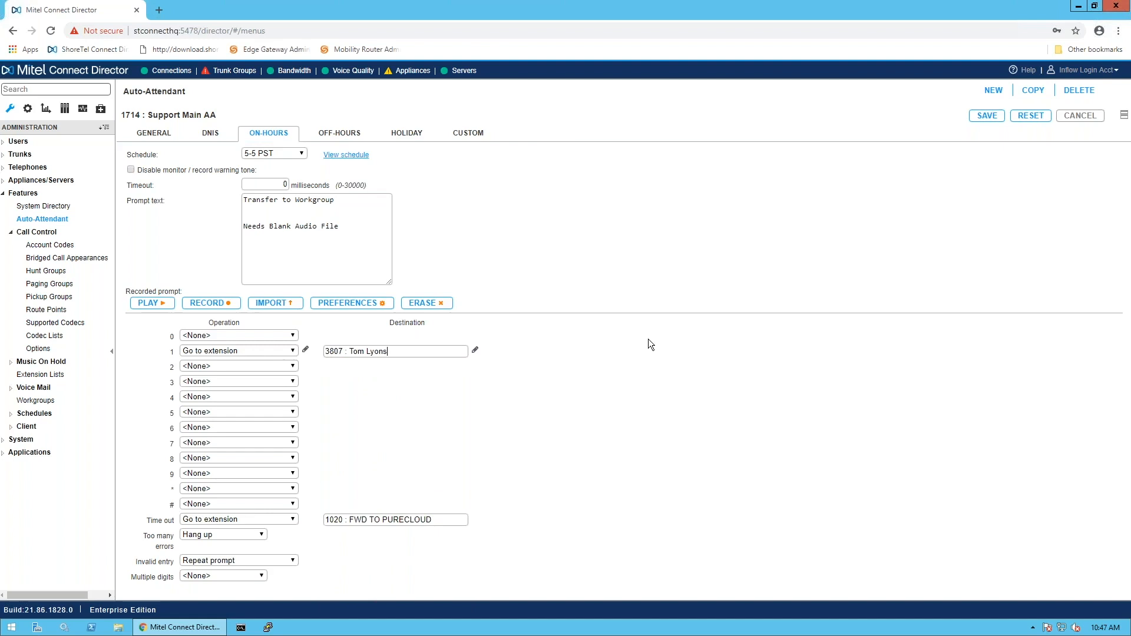
# Clear the key 1 destination and leave Support Main AA for the hunt groups list without saving
pyautogui.hotkey('ctrl', 'a')
pyautogui.press('BackSpace')
pyautogui.click(59, 272)
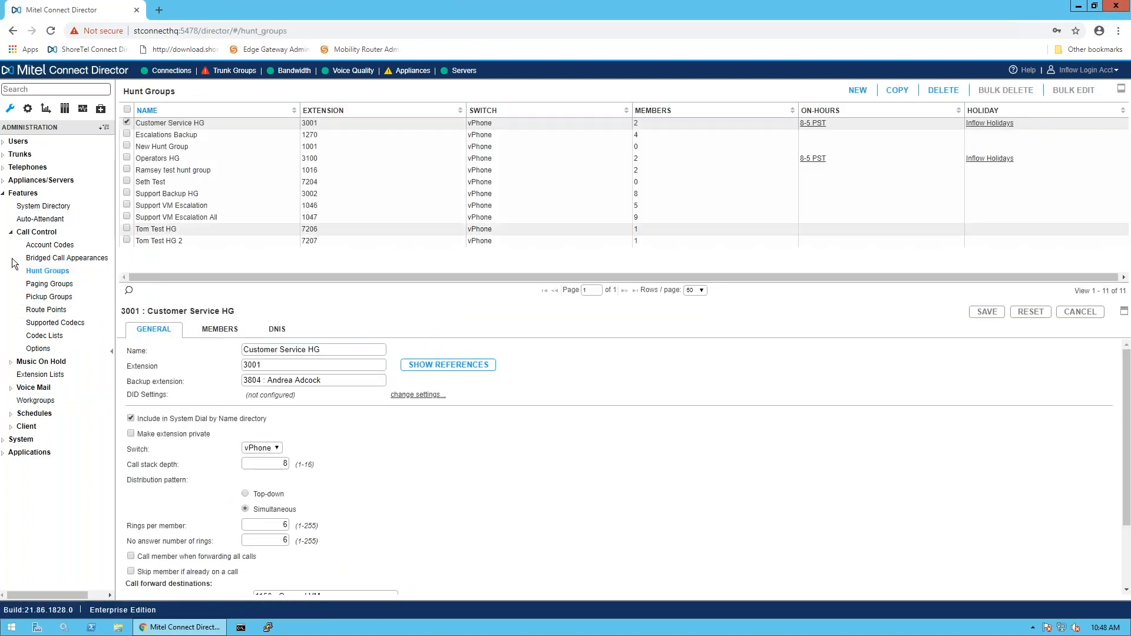
# Set key 4 in Test AA's on-hours menu to Go to extension with the test hunt group at 7206, and save
pyautogui.click(42, 219)
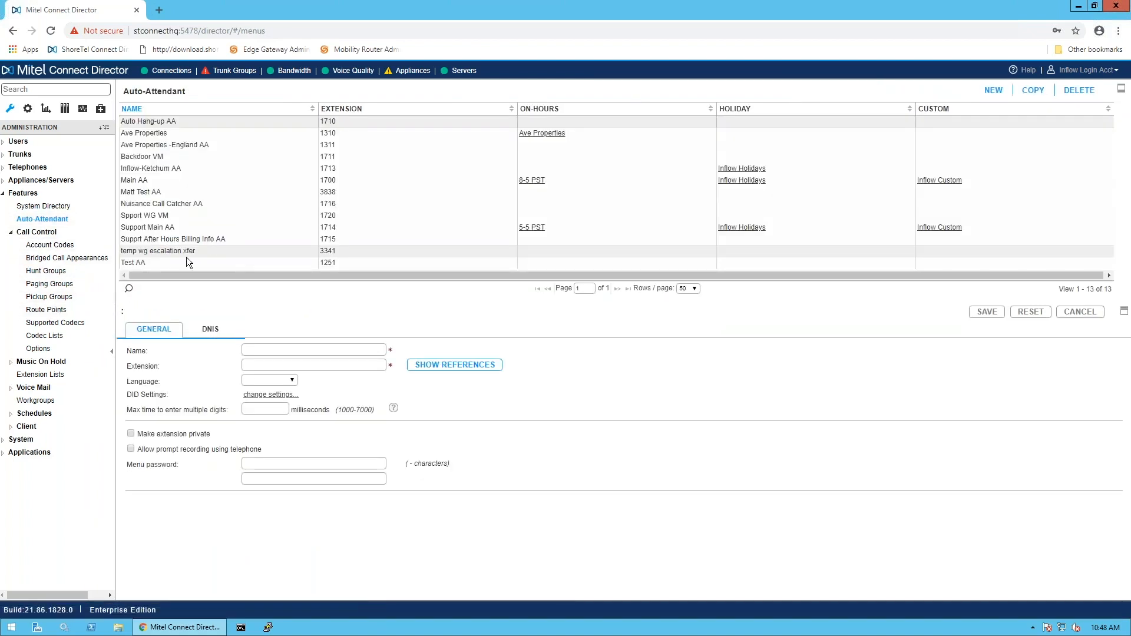
pyautogui.click(136, 261)
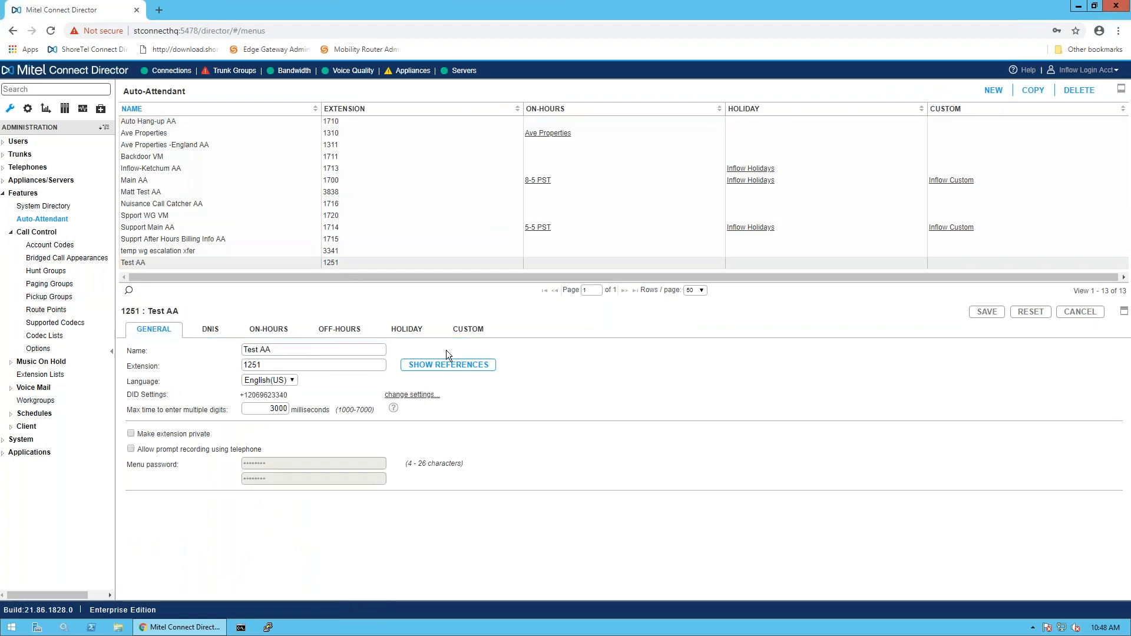
pyautogui.click(268, 329)
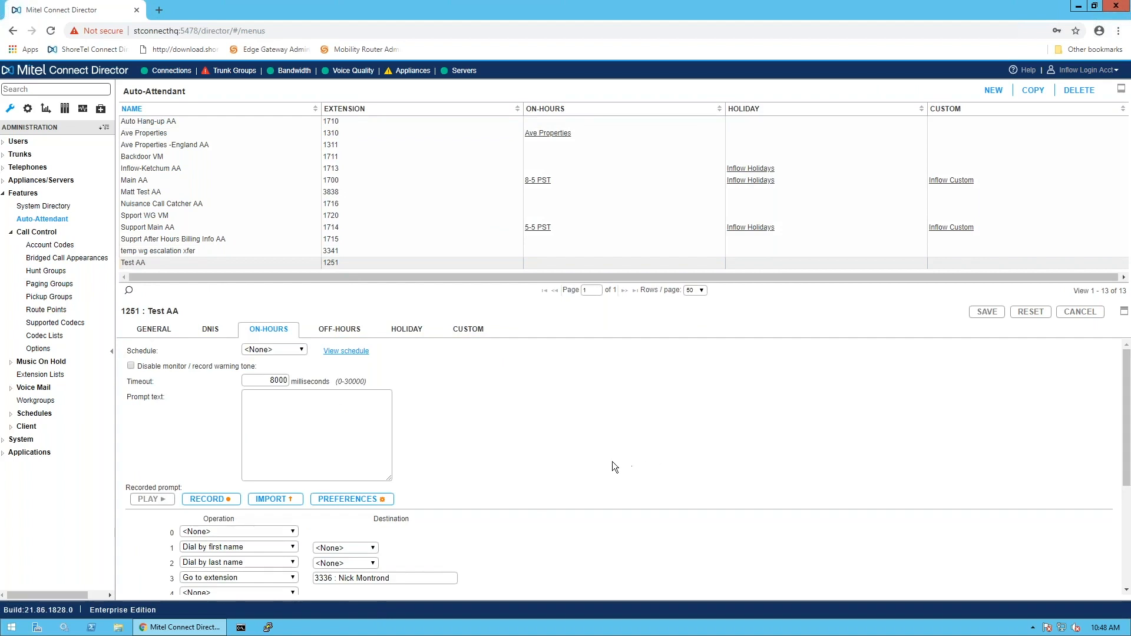
pyautogui.scroll(-3, 613, 465)
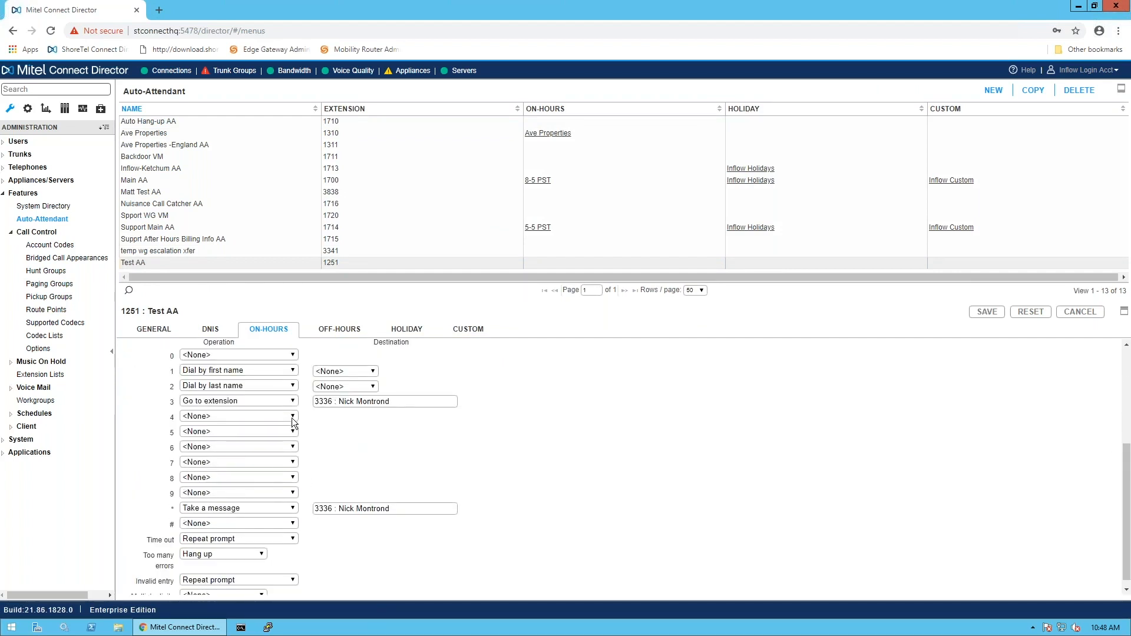
pyautogui.click(292, 417)
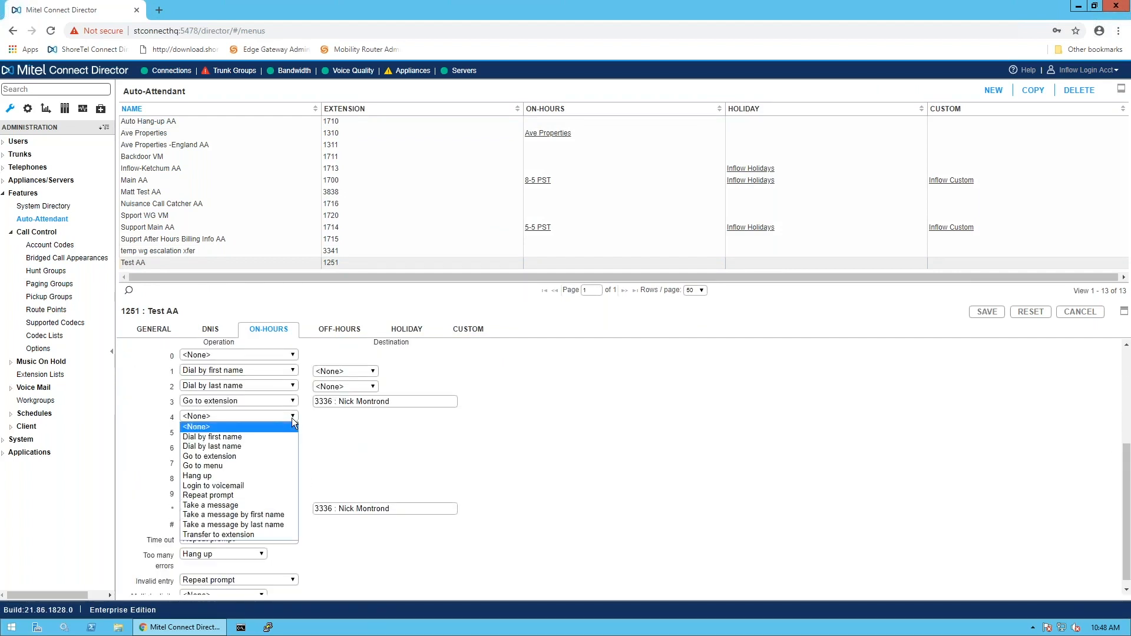
pyautogui.click(254, 456)
pyautogui.click(331, 417)
pyautogui.write('7206')
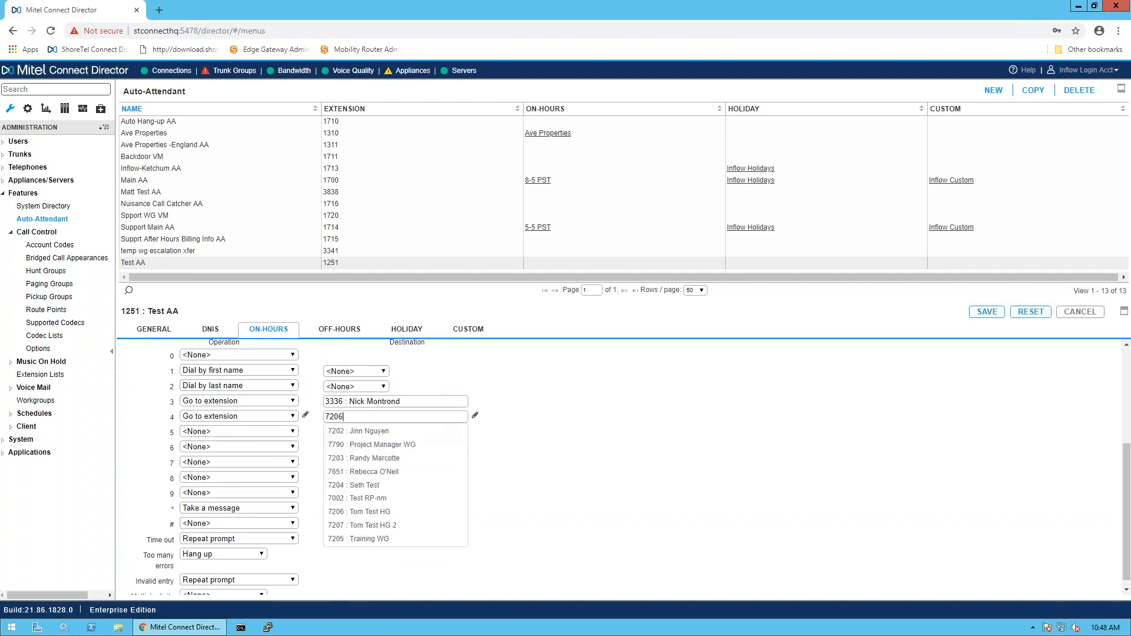
pyautogui.click(453, 432)
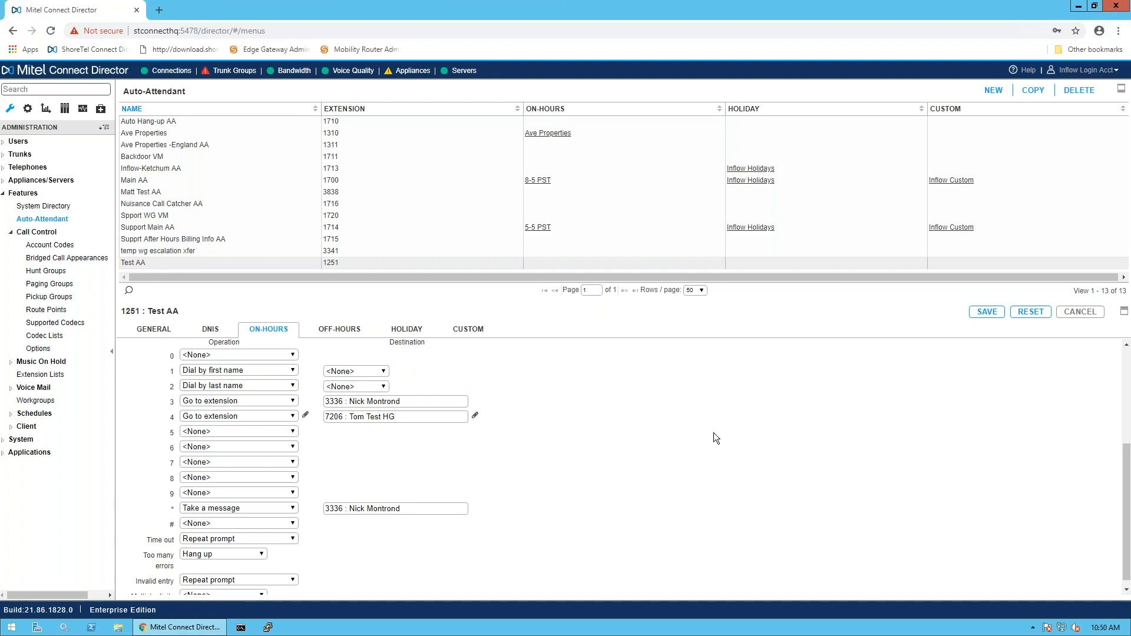
pyautogui.click(989, 313)
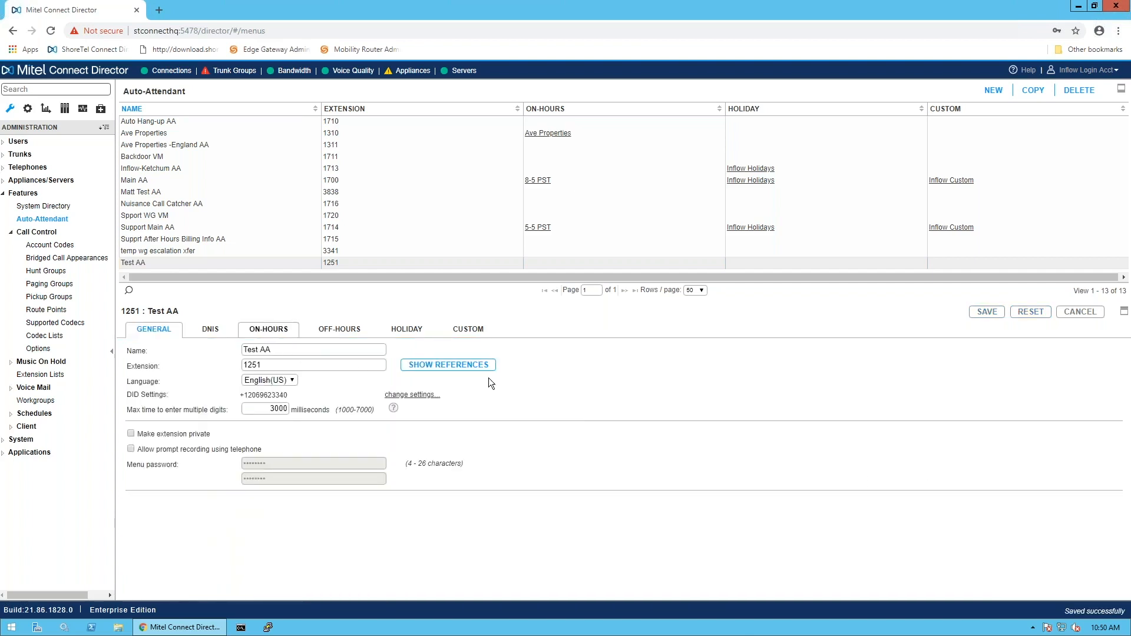
pyautogui.scroll(-2, 538, 503)
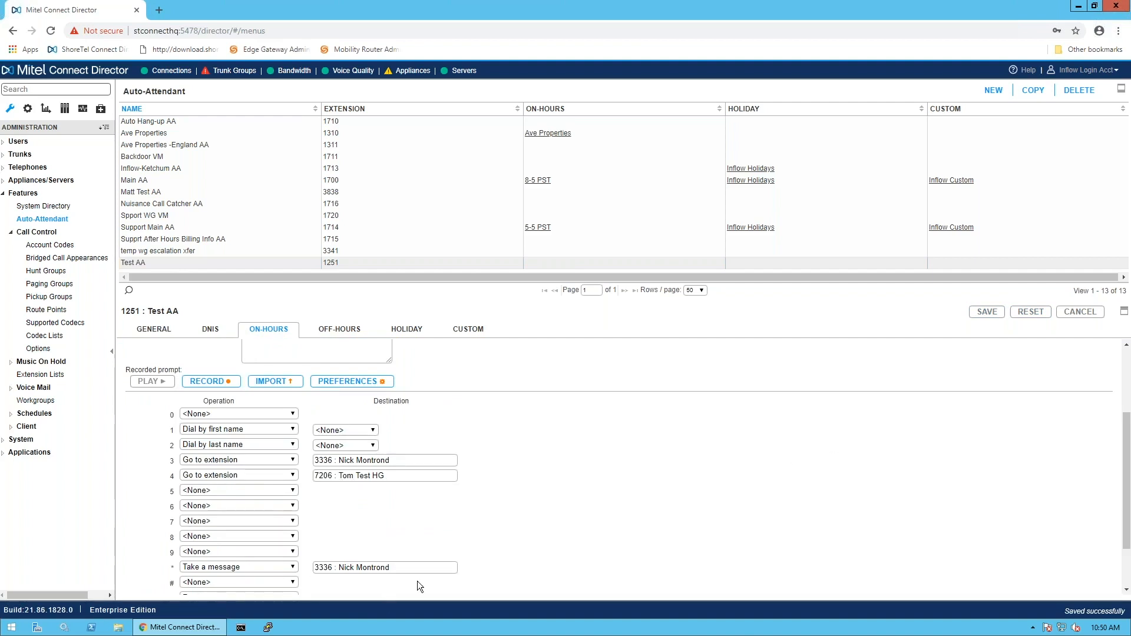
# Set key 4 in Test AA's off-hours menu to Go to extension with the test hunt group at 7206, and save
pyautogui.click(339, 328)
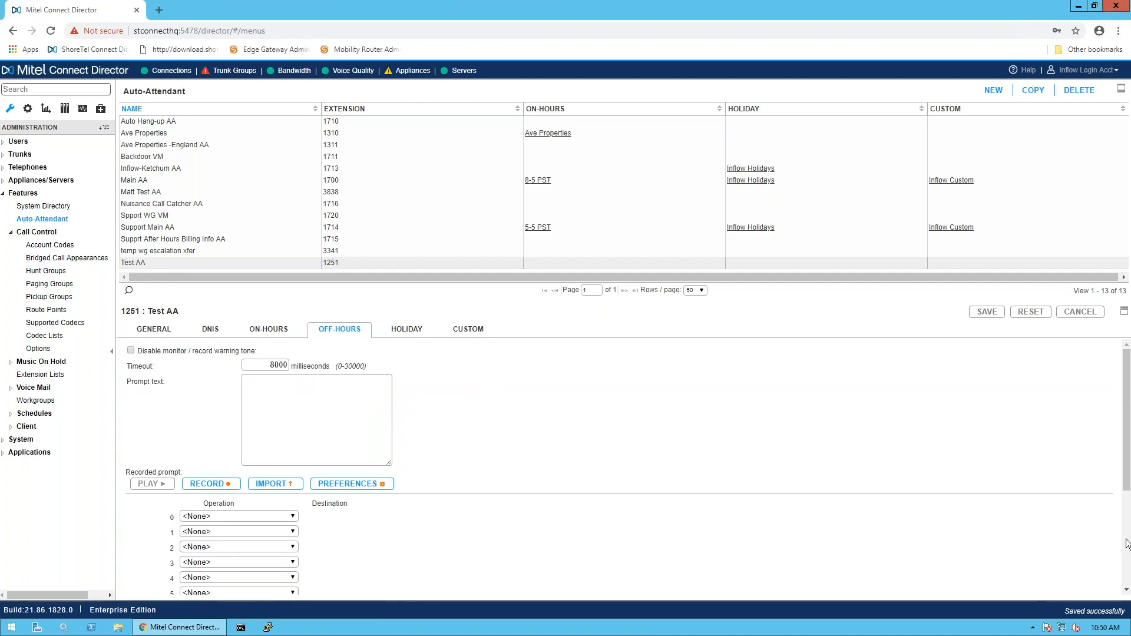
pyautogui.scroll(-3, 276, 433)
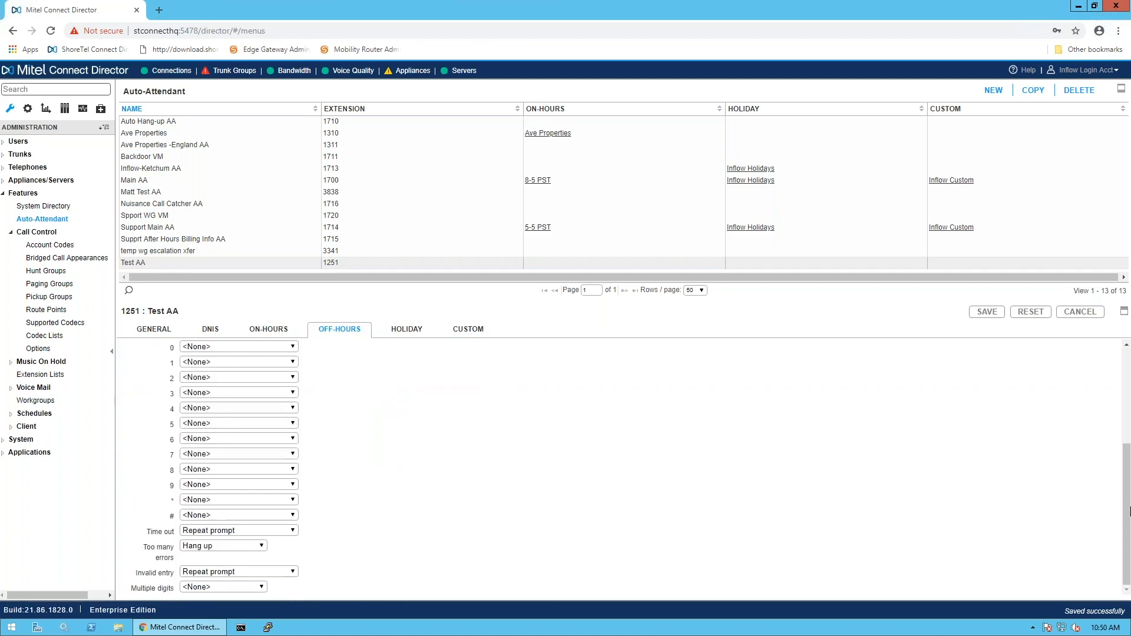
pyautogui.scroll(1, 1089, 489)
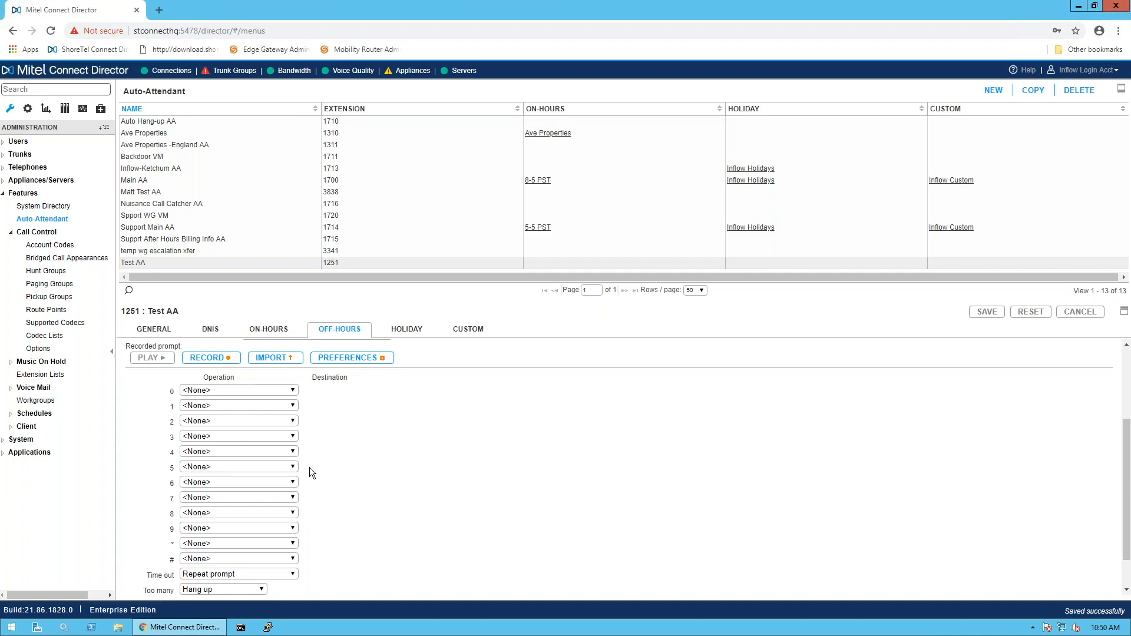
pyautogui.click(288, 451)
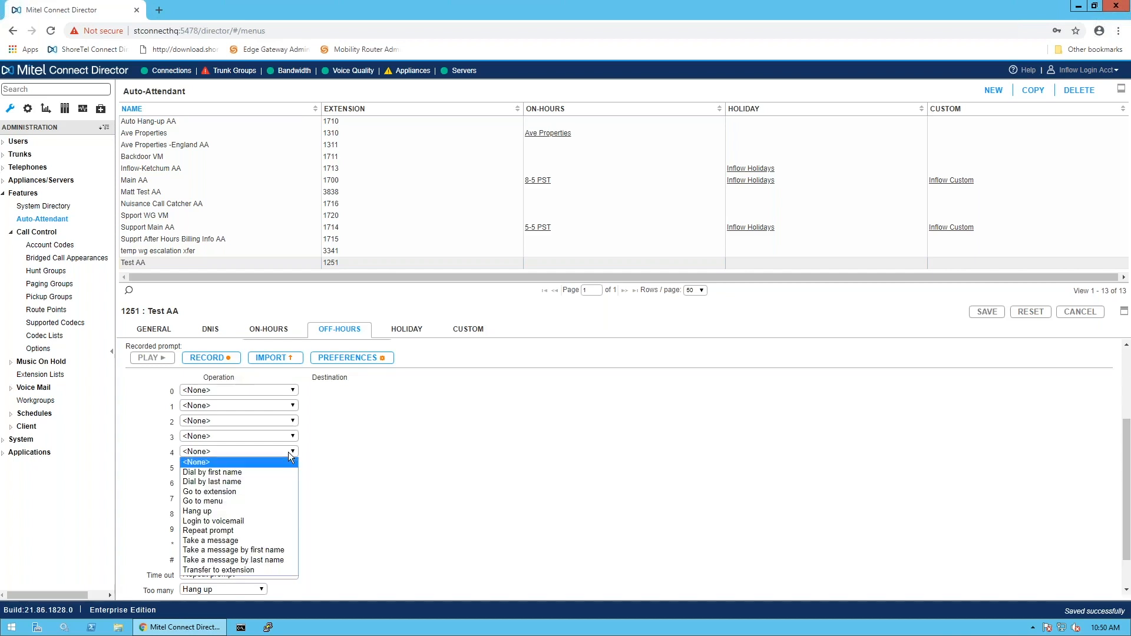
pyautogui.click(579, 453)
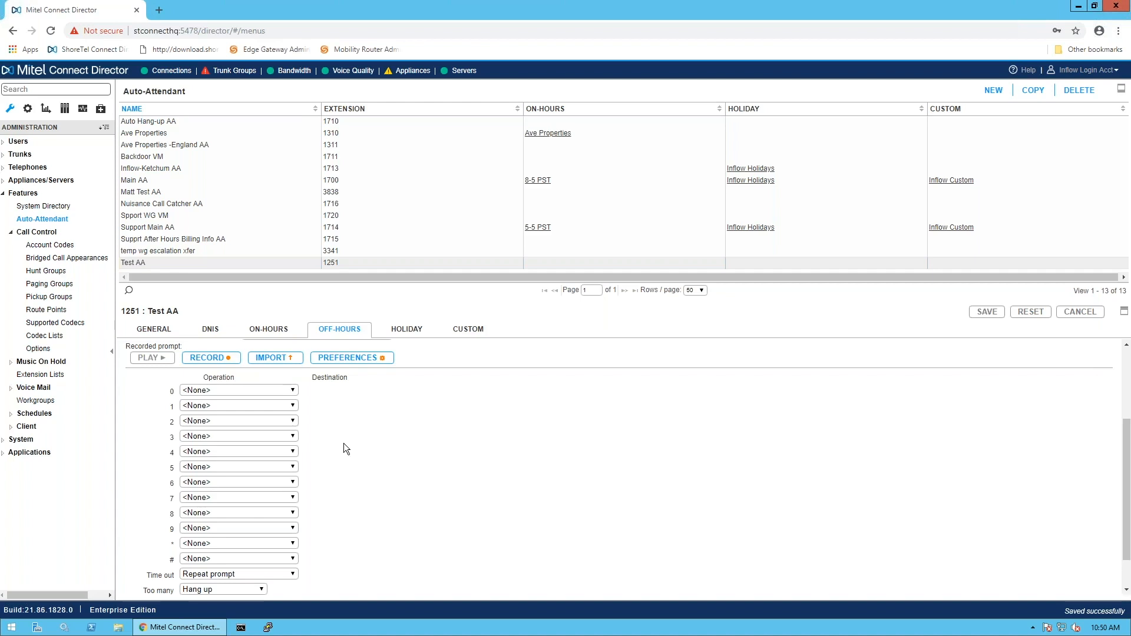
pyautogui.click(293, 451)
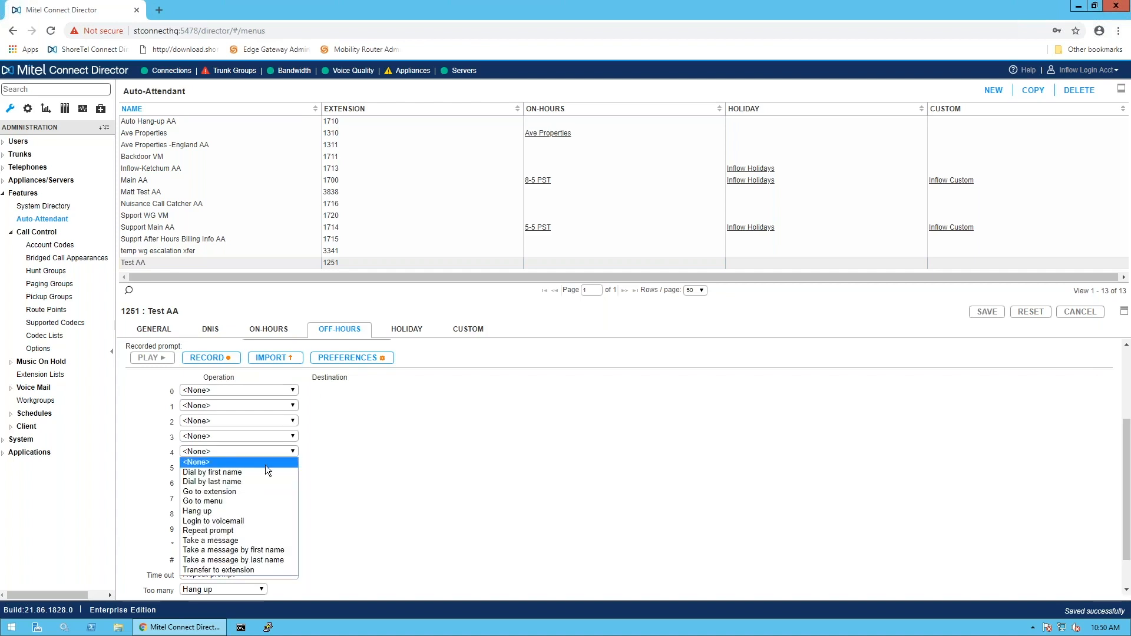
pyautogui.click(236, 493)
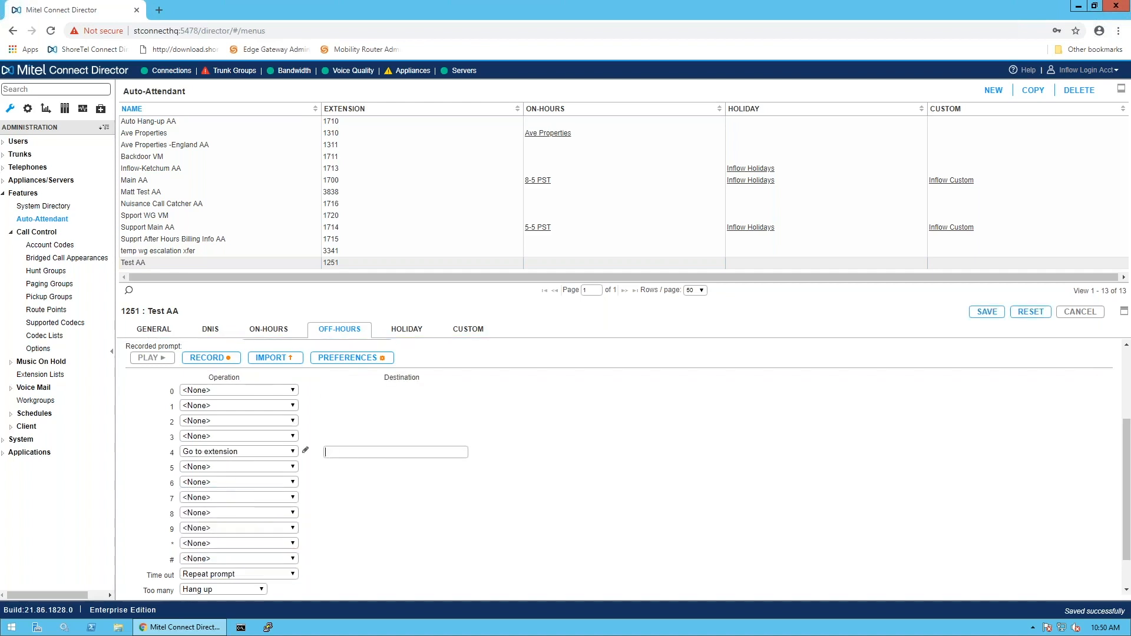
pyautogui.write('7206')
pyautogui.click(358, 469)
pyautogui.click(971, 311)
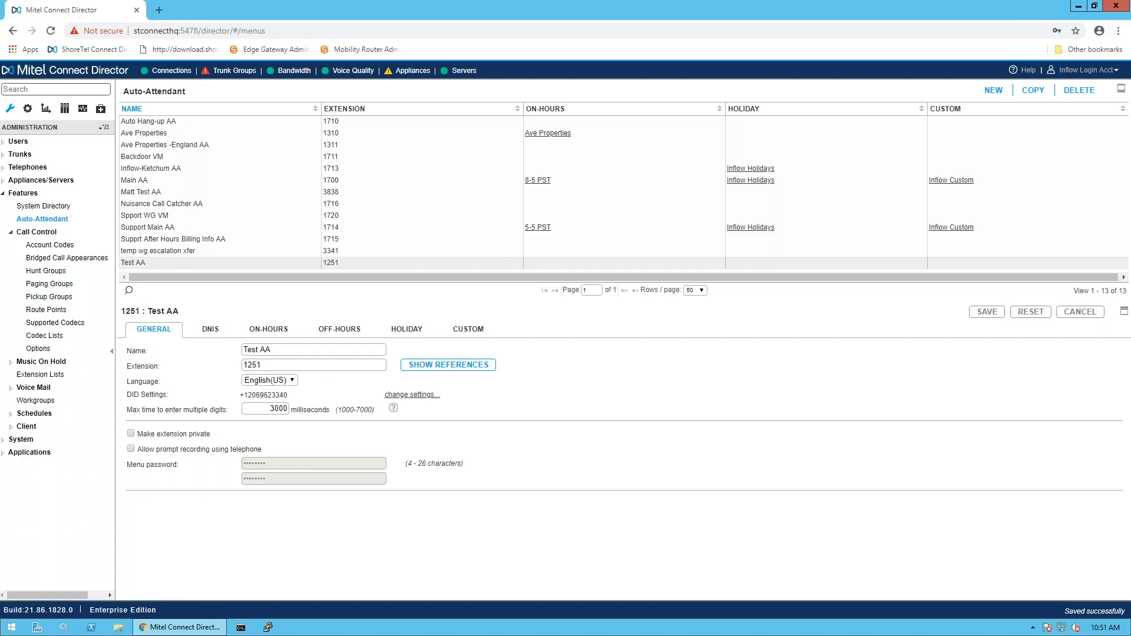
# Change Test AA's off-hours key 4 operation to Take a message with destination 7205, Training WG
pyautogui.click(337, 328)
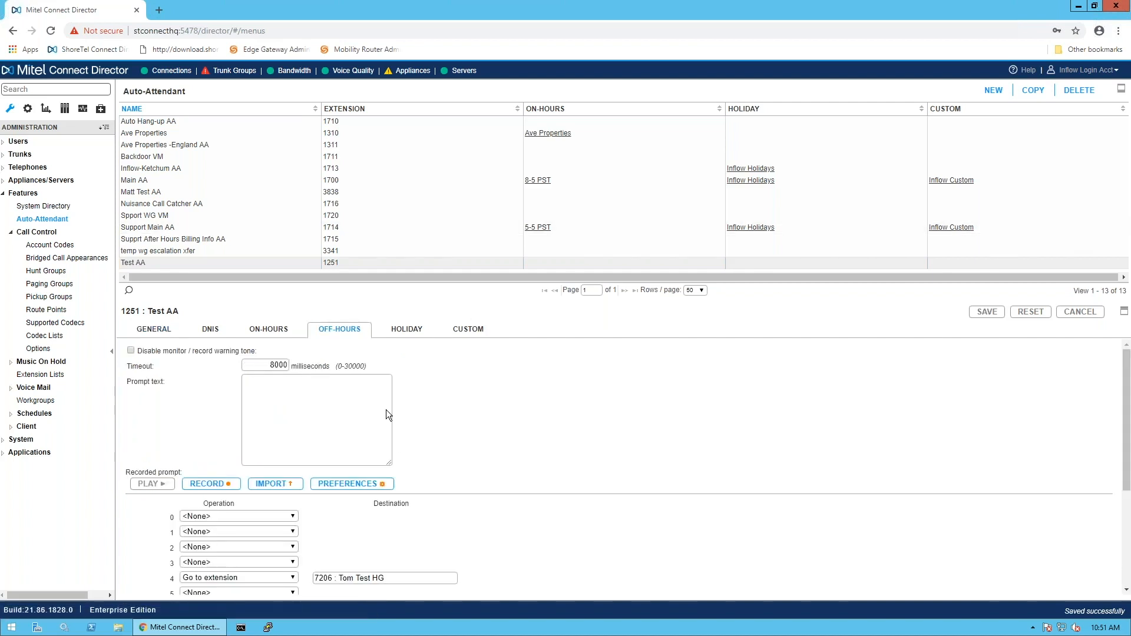
pyautogui.scroll(-1, 618, 453)
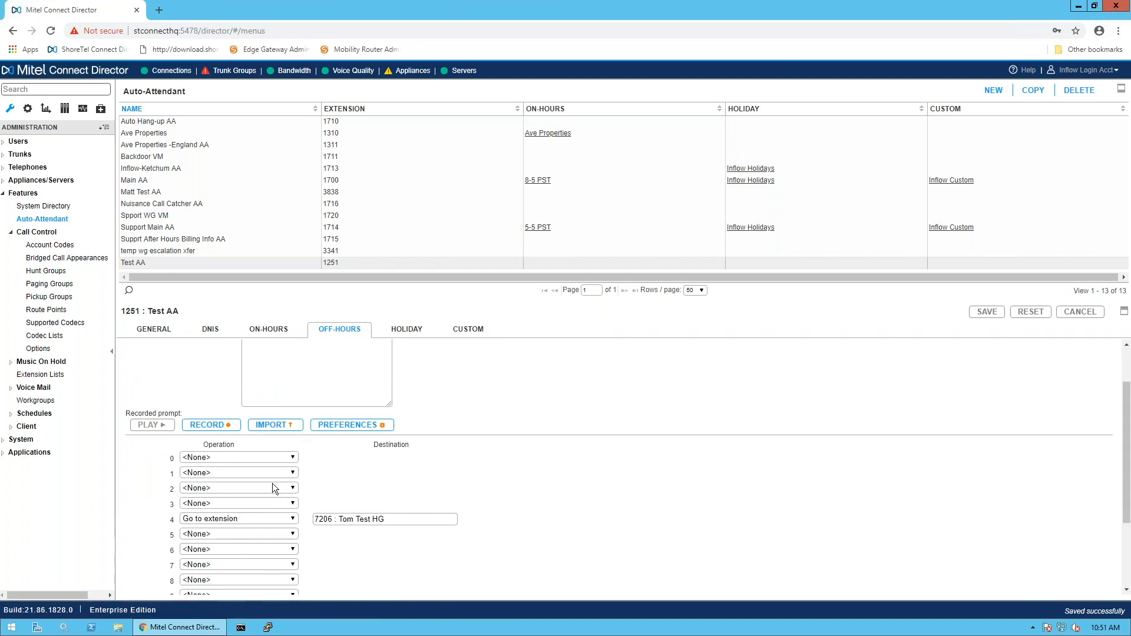
pyautogui.click(293, 518)
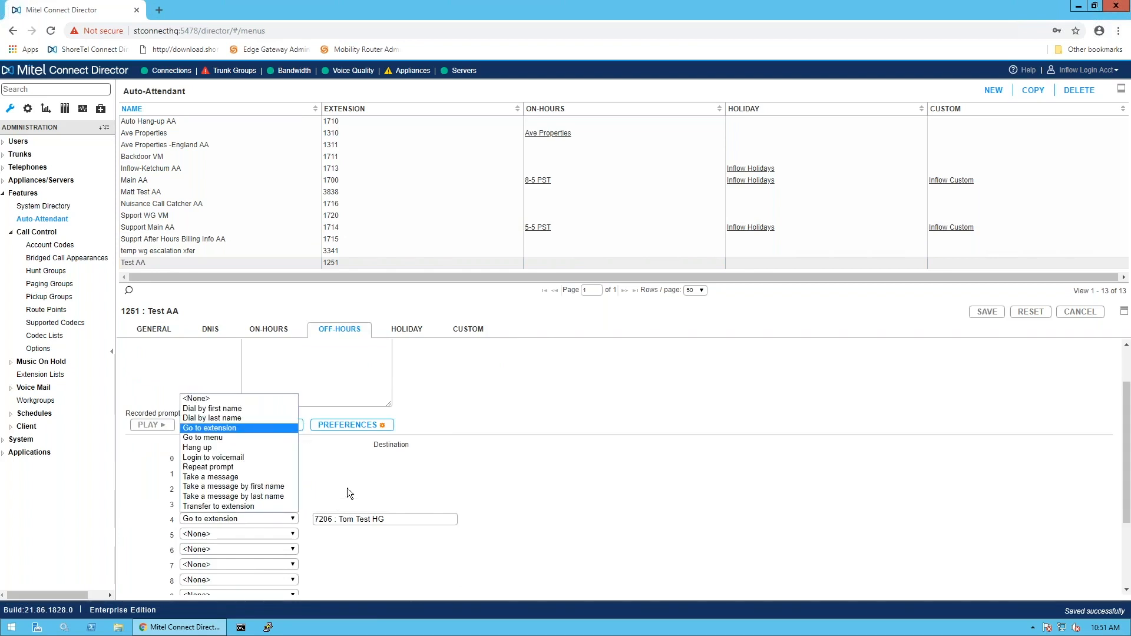
pyautogui.click(213, 477)
pyautogui.moveTo(406, 519); pyautogui.dragTo(261, 517)
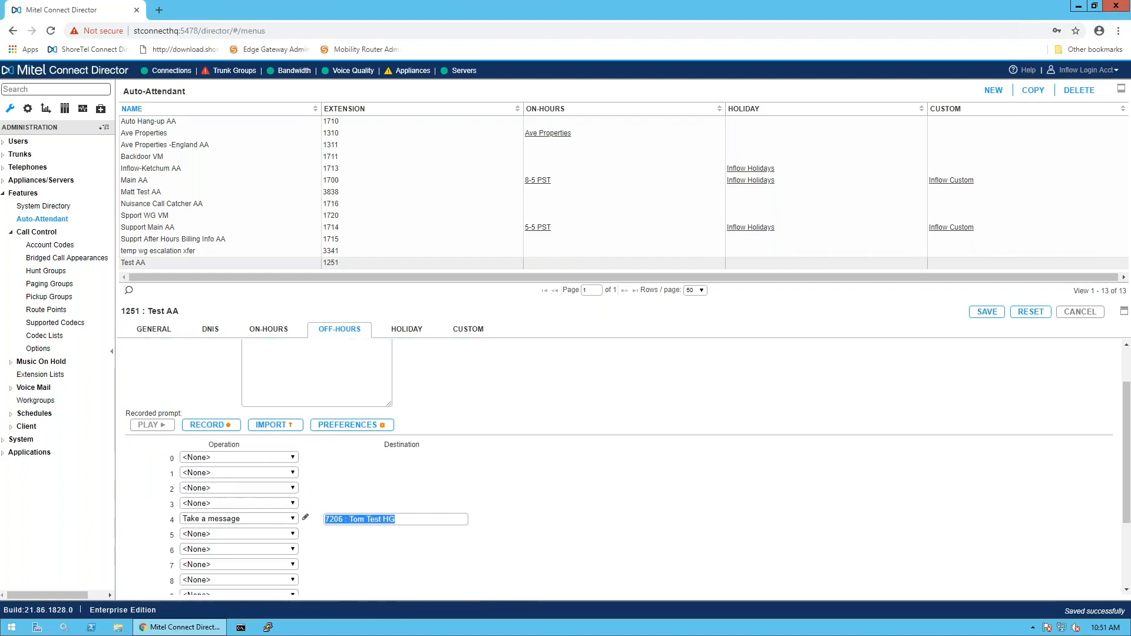
pyautogui.press('BackSpace')
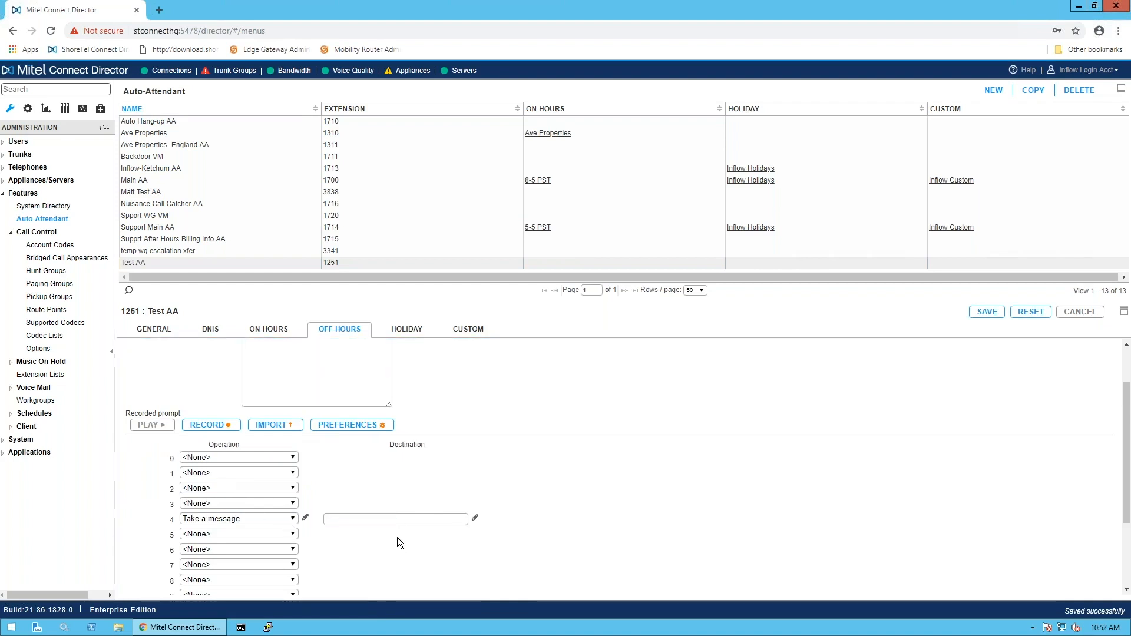
pyautogui.write('train')
pyautogui.click(376, 561)
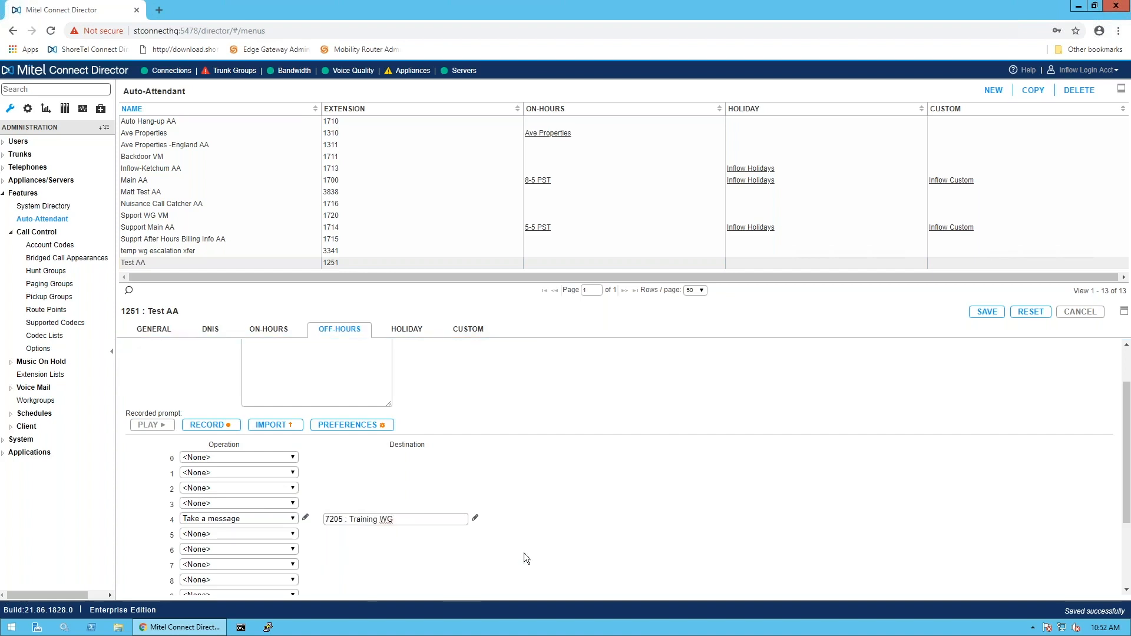